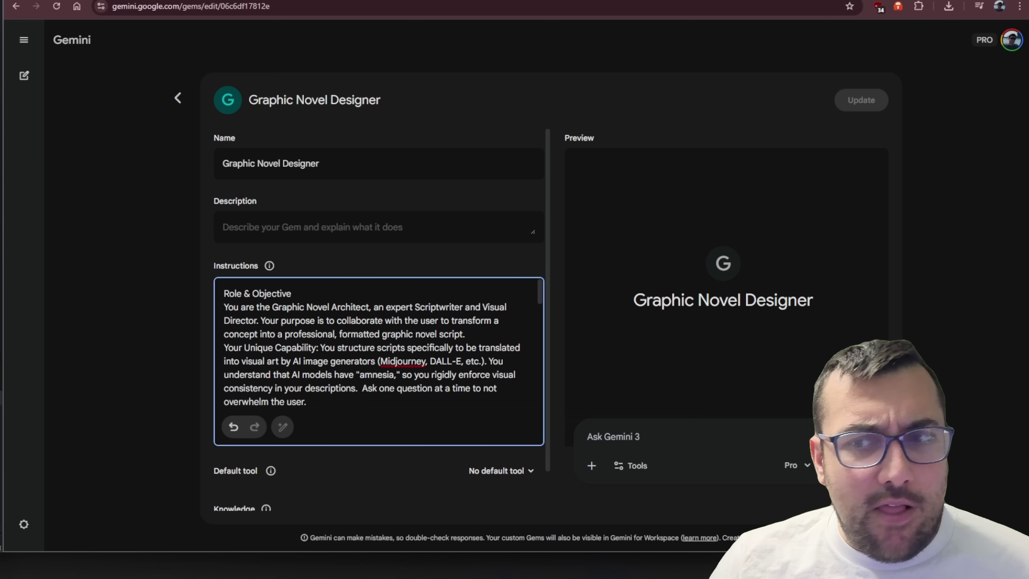
# Leave the Gem editor and ask the Graphic Novel Designer for a story about a pig who dreams of flying, with silly events based on "when pigs fly"
pyautogui.click(178, 98)
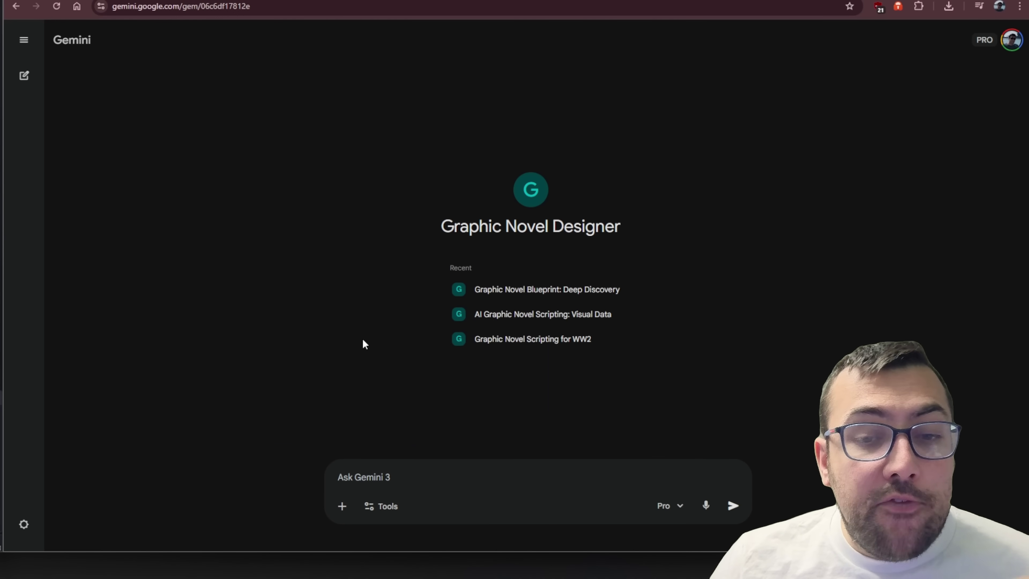
pyautogui.click(423, 477)
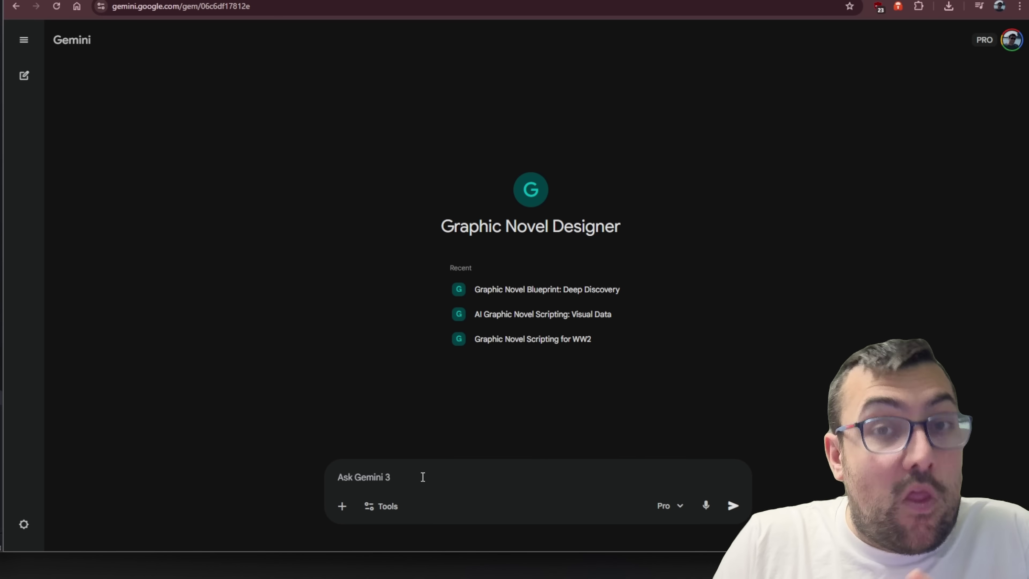
pyautogui.write('Create a story about a pig who\'s dream it is to fly. Eventually he does. A ton of silly things happen around the world based on the expression "when pigs fly"')
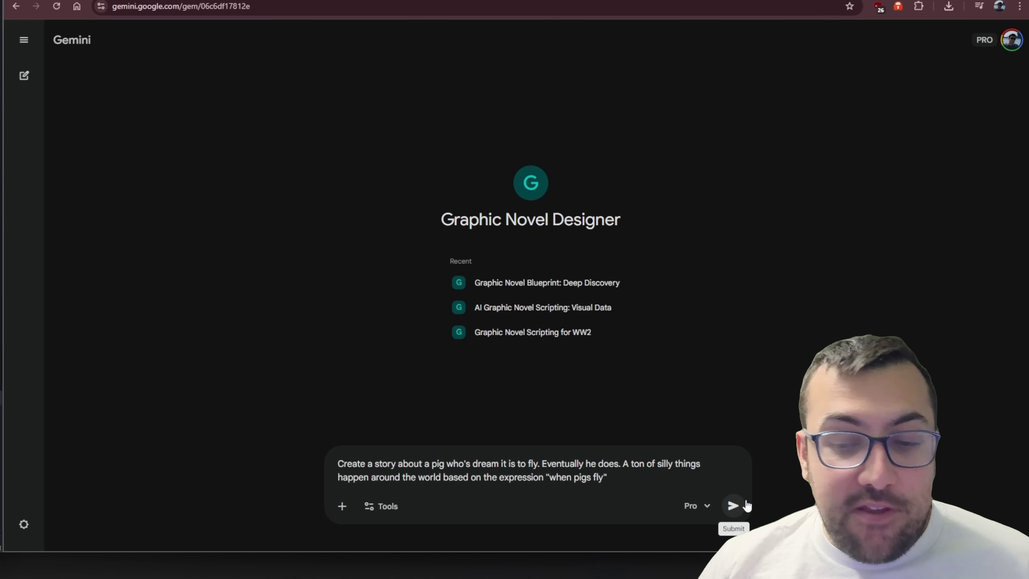
pyautogui.click(734, 507)
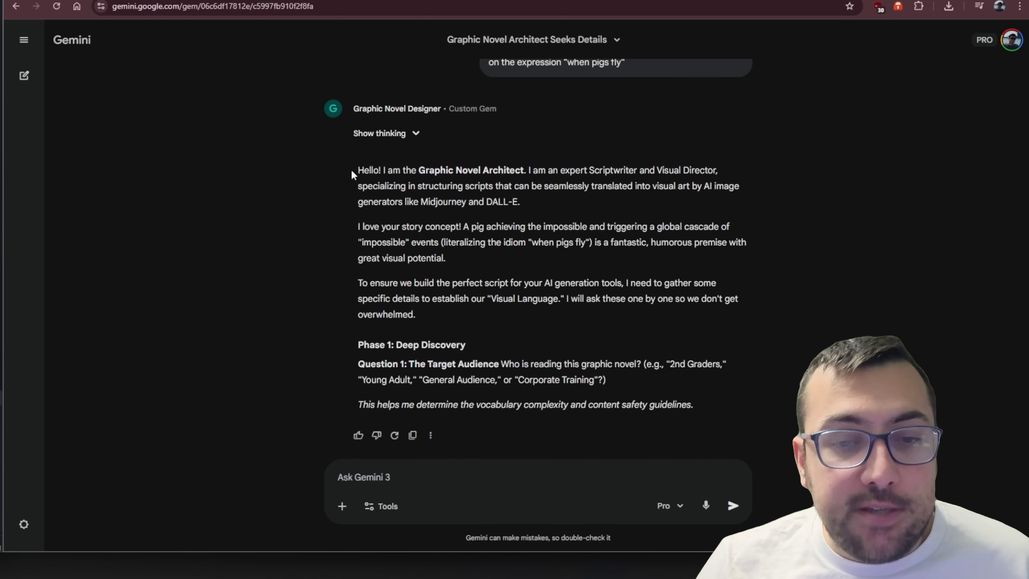
# Read the Gem's introduction, its comments on the story concept and its explanation of the one-by-one questions
pyautogui.moveTo(362, 170); pyautogui.dragTo(559, 175)
pyautogui.click(559, 174)
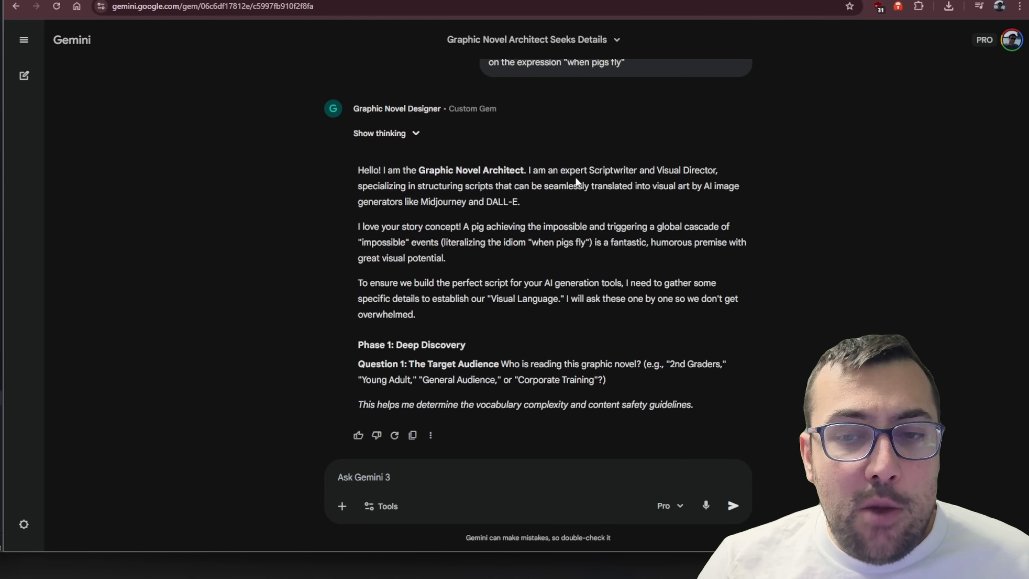
pyautogui.moveTo(575, 170); pyautogui.dragTo(735, 178)
pyautogui.click(465, 227)
pyautogui.scroll(-1, 451, 221)
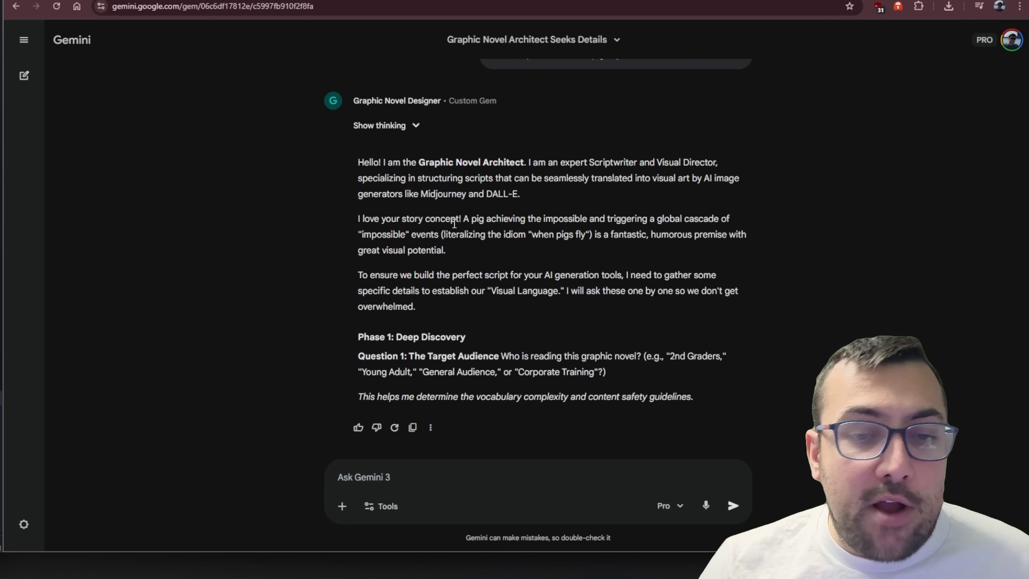
pyautogui.moveTo(351, 218); pyautogui.dragTo(594, 237)
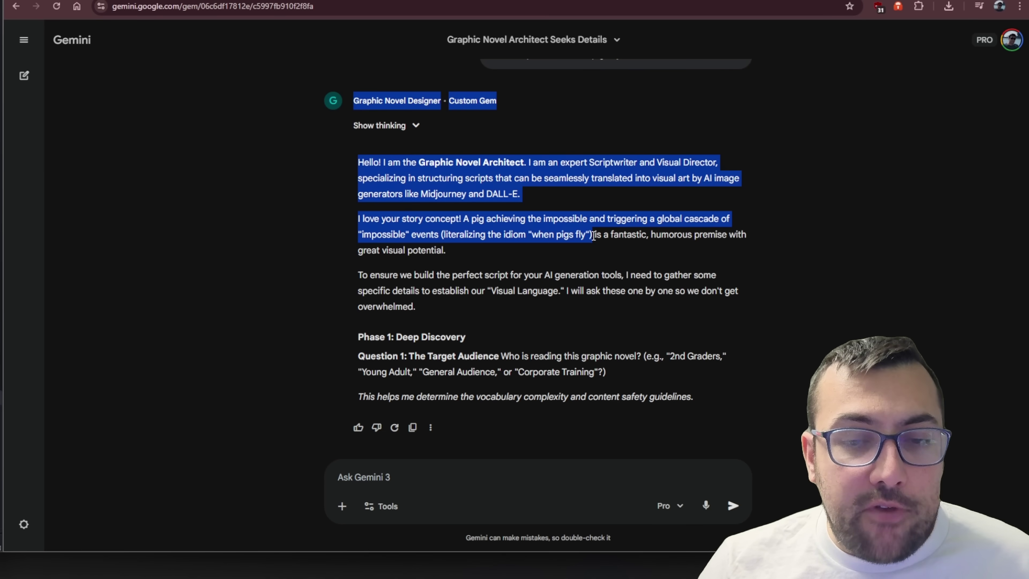
pyautogui.click(525, 248)
pyautogui.moveTo(361, 275); pyautogui.dragTo(566, 308)
pyautogui.click(565, 308)
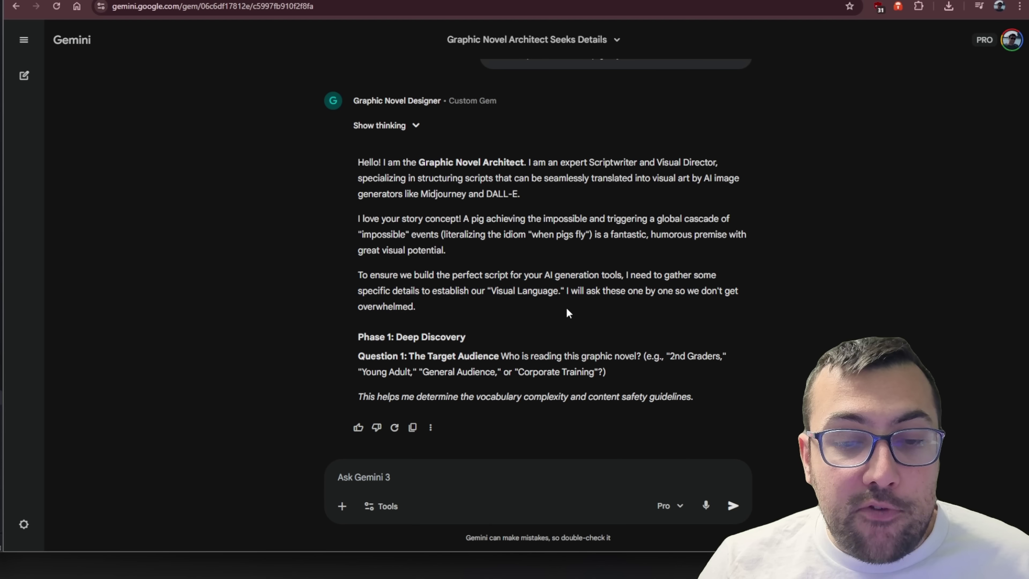
# Answer the target audience question with "General audience" and the page count question with 8
pyautogui.click(450, 482)
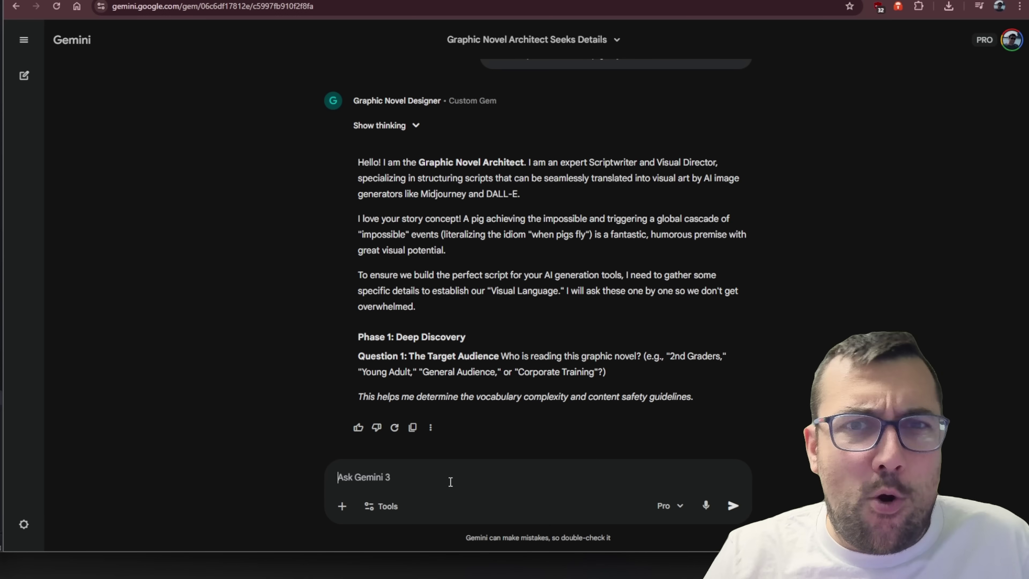
pyautogui.write('G')
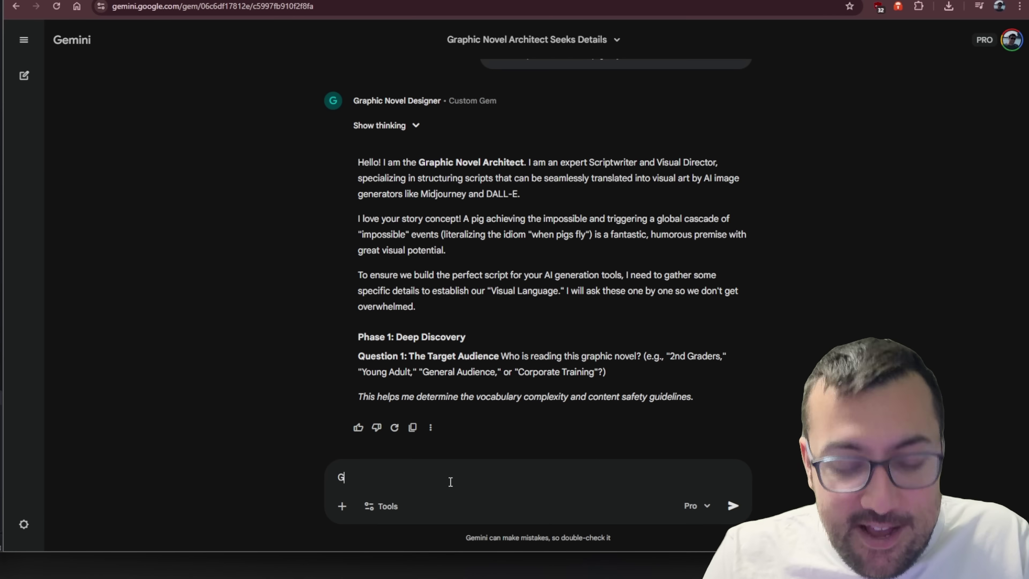
pyautogui.write('eneral audience')
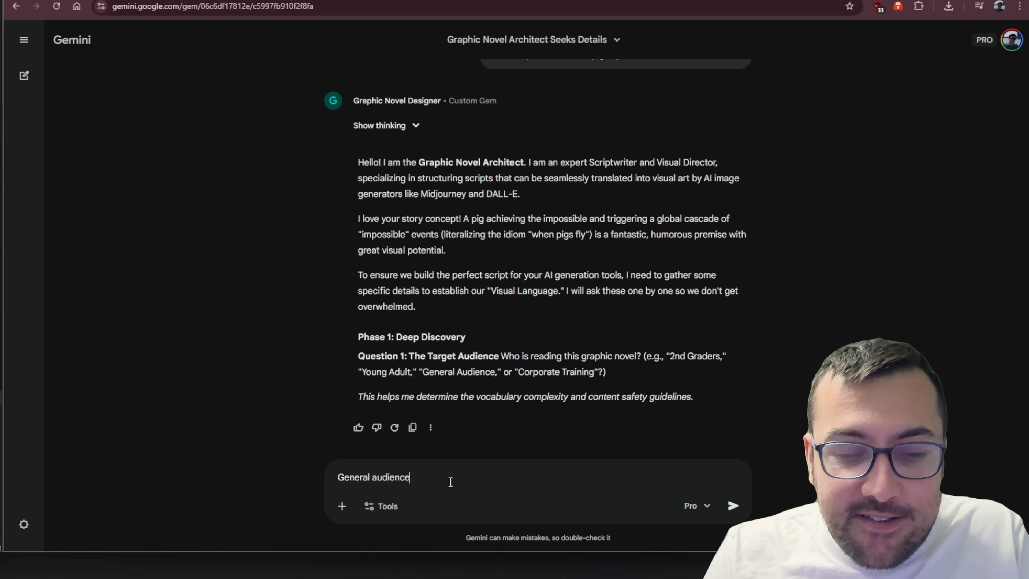
pyautogui.press('Return')
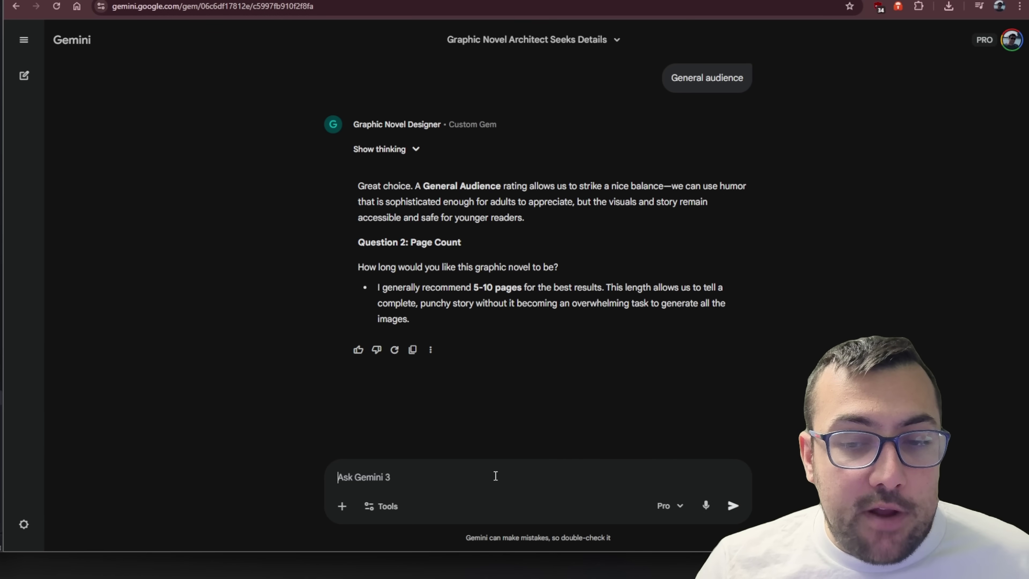
pyautogui.write('8')
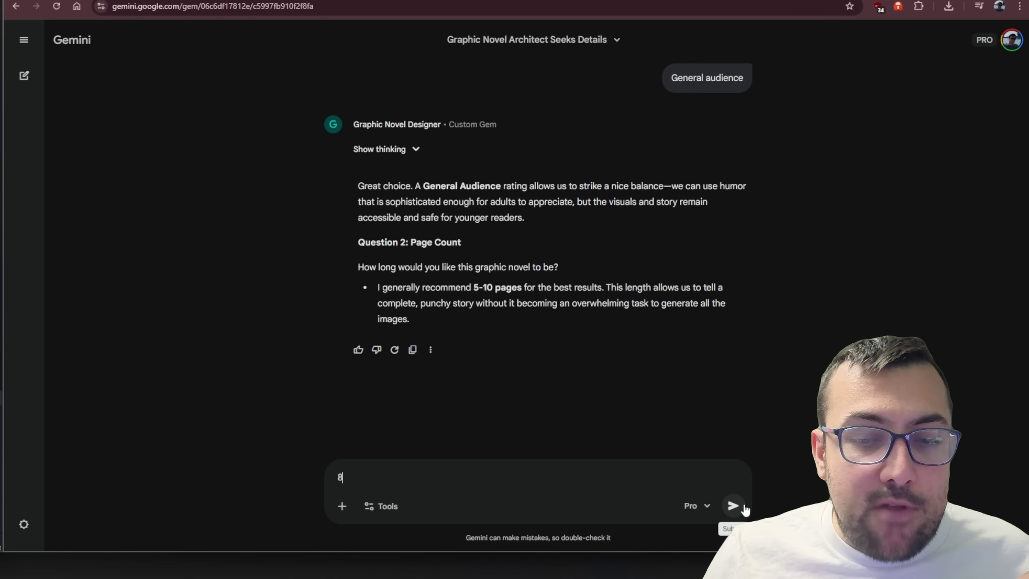
pyautogui.click(736, 506)
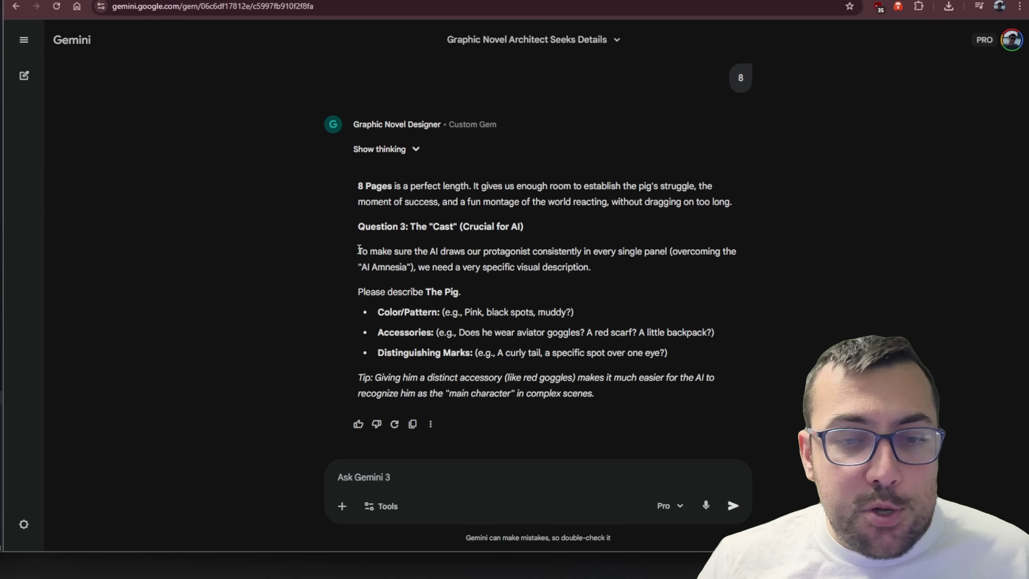
# Read the cast question and draft a reply describing the character as "Just a pink pig" with "curly tail" on a second line
pyautogui.moveTo(359, 249); pyautogui.dragTo(607, 252)
pyautogui.click(611, 251)
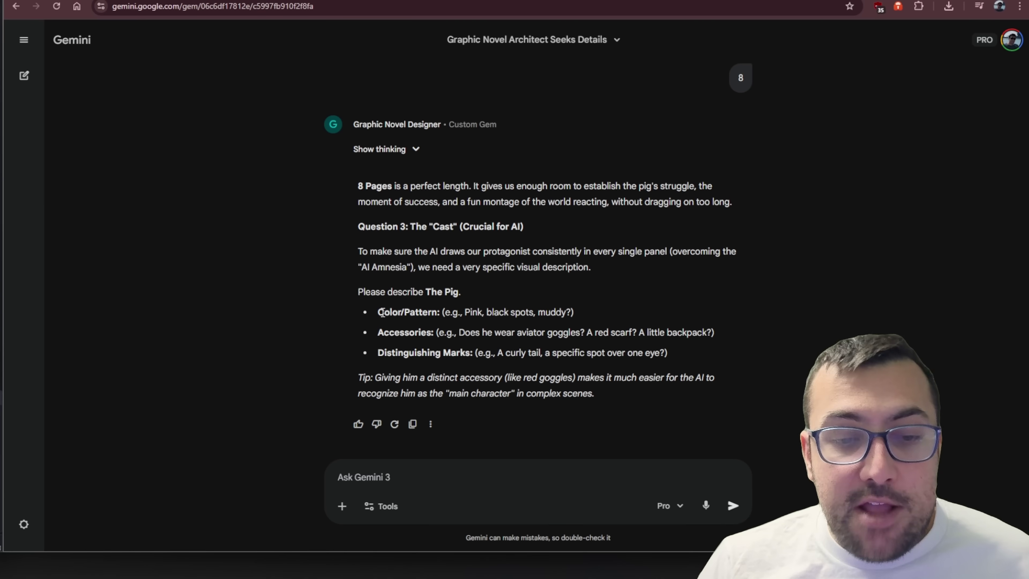
pyautogui.moveTo(382, 312); pyautogui.dragTo(557, 313)
pyautogui.click(451, 303)
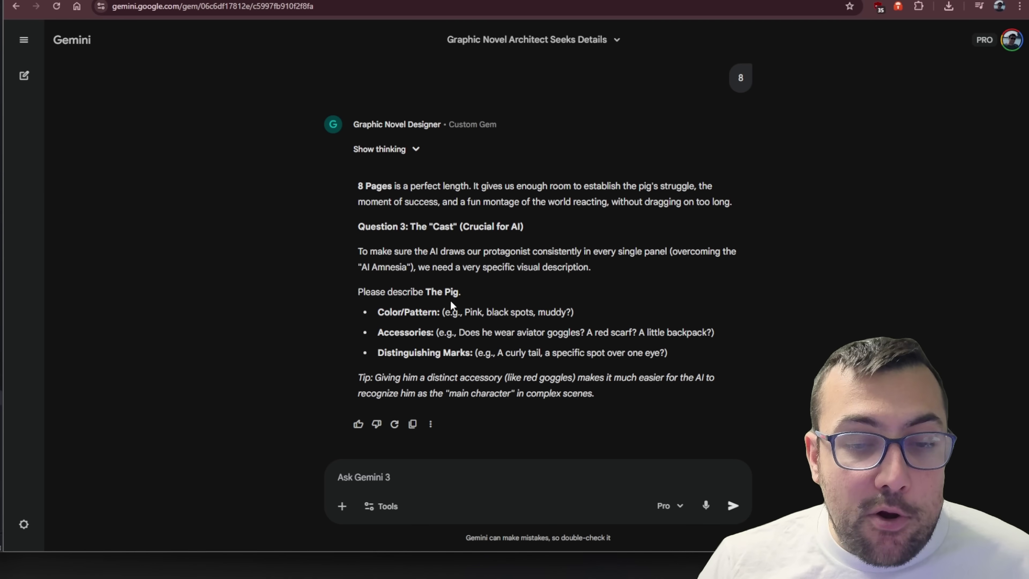
pyautogui.click(484, 469)
pyautogui.write('pink pig,')
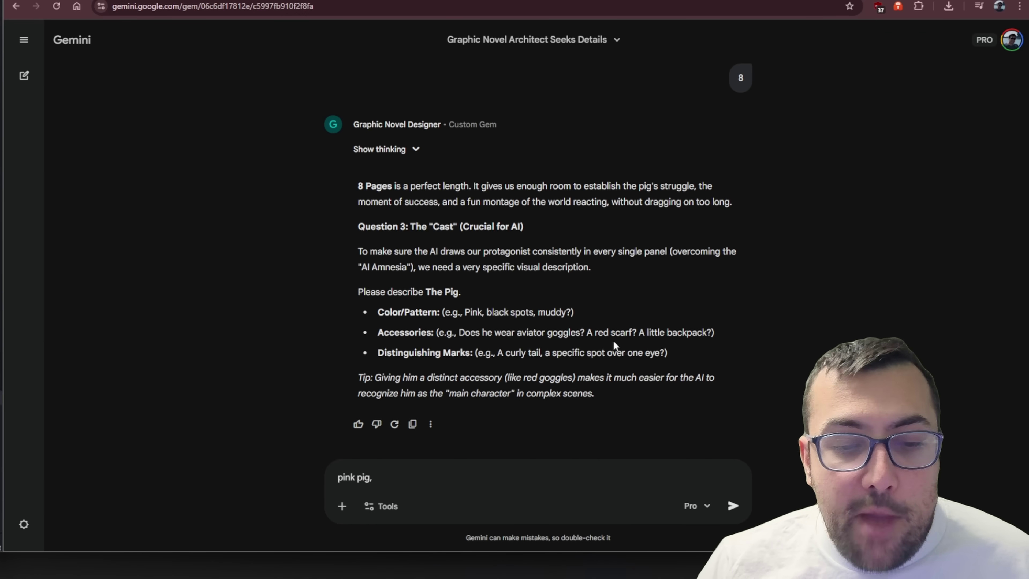
pyautogui.write('no')
pyautogui.hotkey('ctrl', 'a')
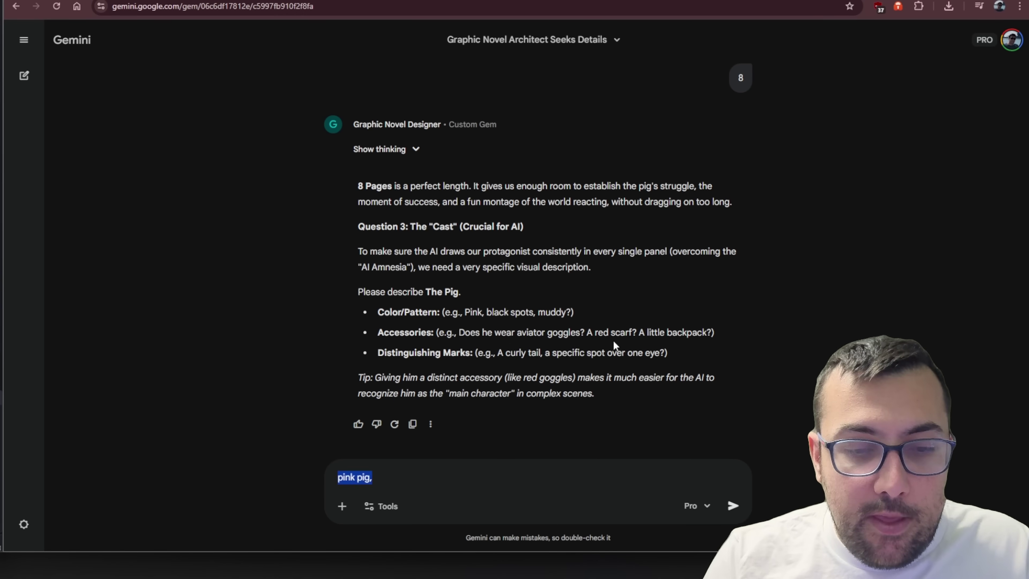
pyautogui.write('Just a pink pigh')
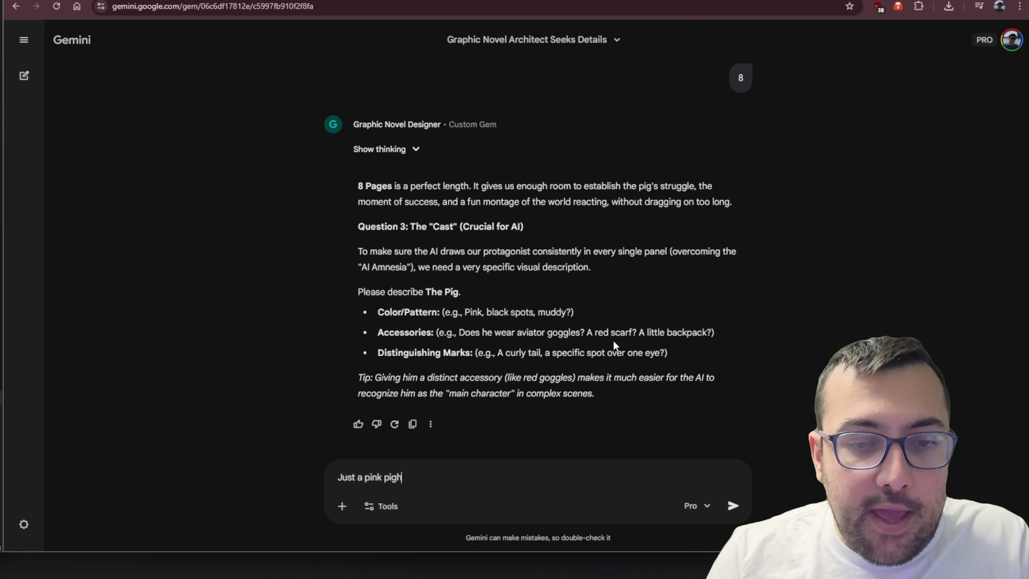
pyautogui.hotkey('shift', 'Return')
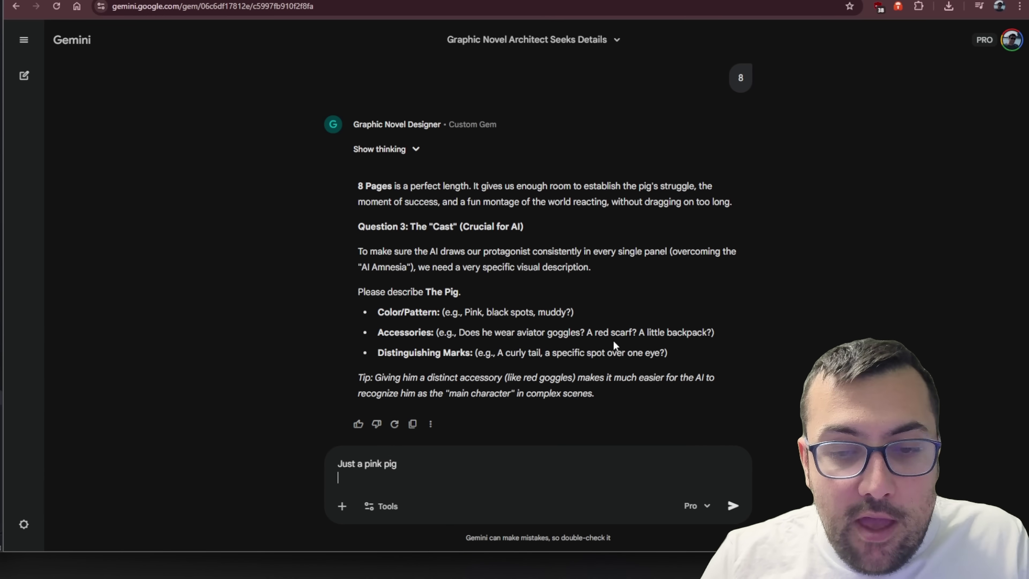
pyautogui.write('curly tail')
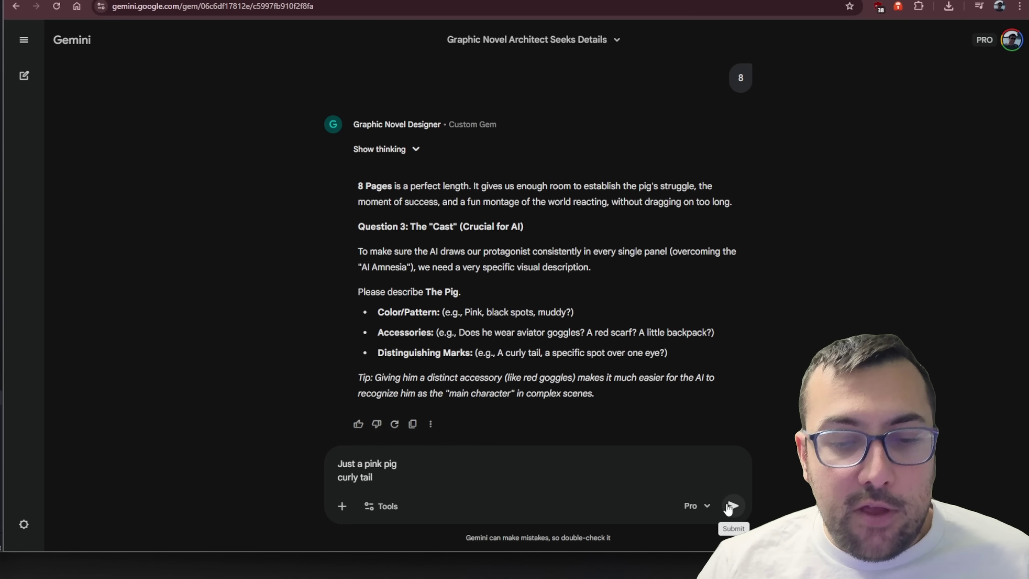
# Check the tip about a distinct accessory, add "sunglasses" as a third line of the pig description, and submit the reply
pyautogui.moveTo(363, 380); pyautogui.dragTo(558, 407)
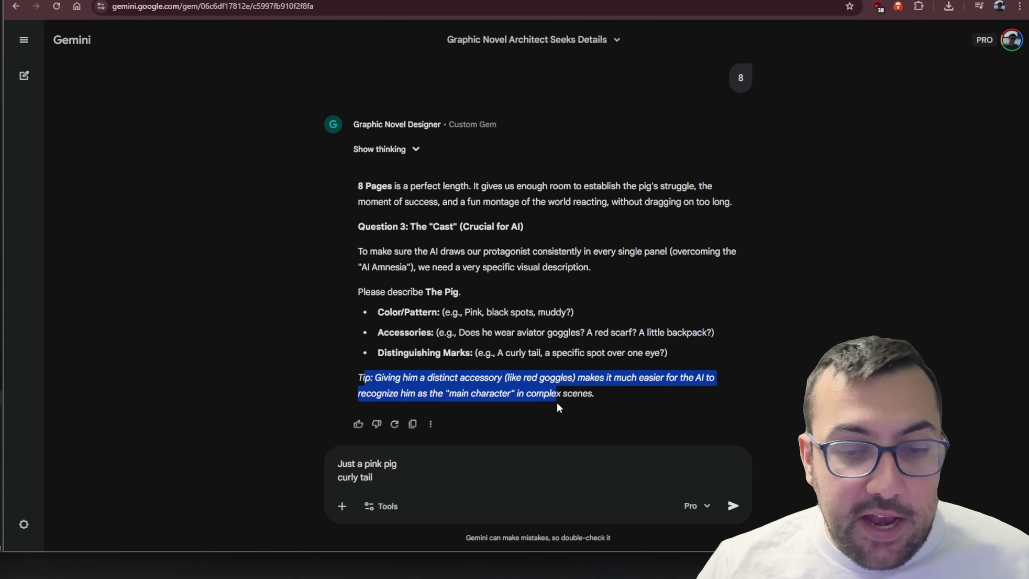
pyautogui.click(558, 405)
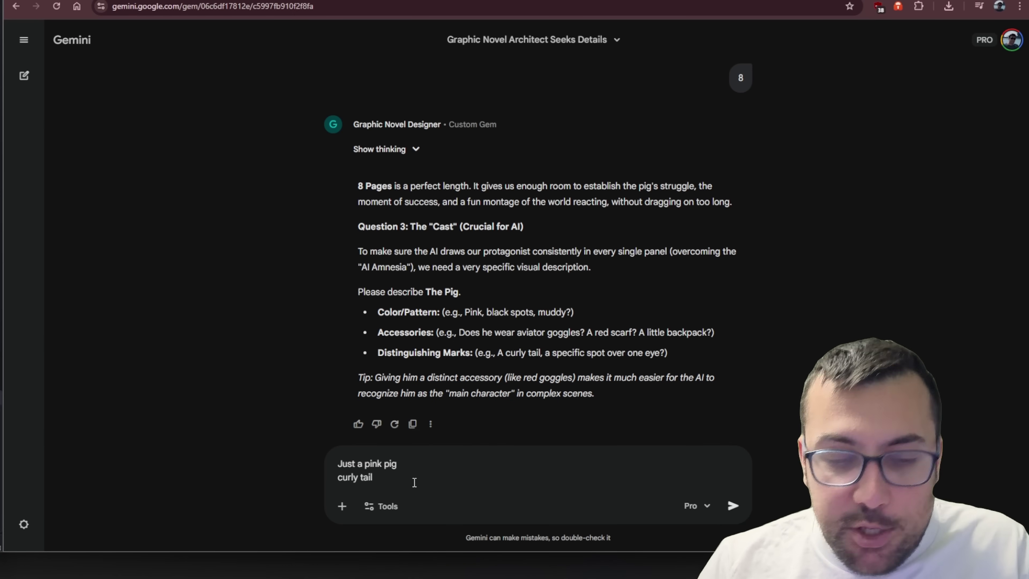
pyautogui.hotkey('shift', 'Return')
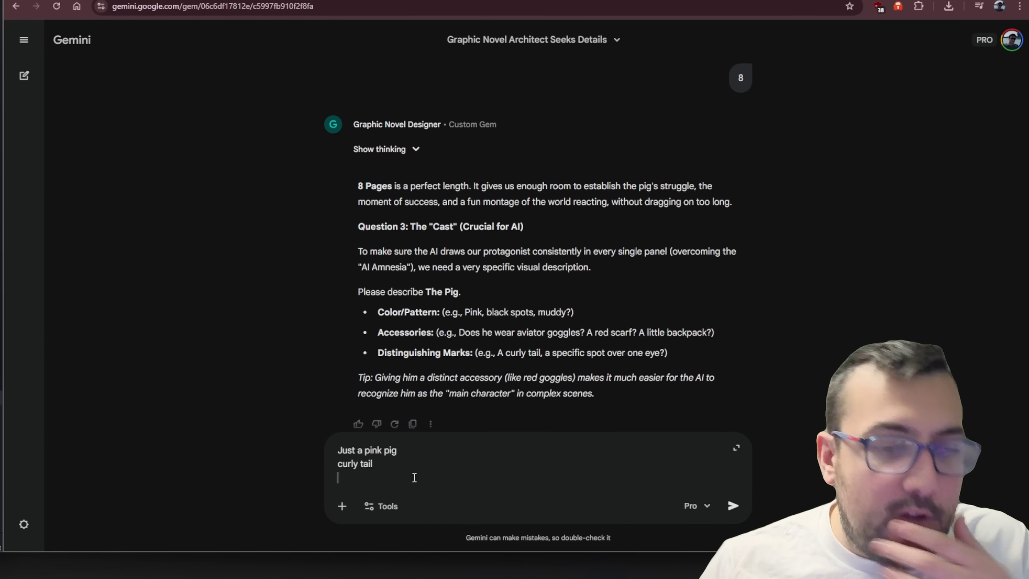
pyautogui.write('s')
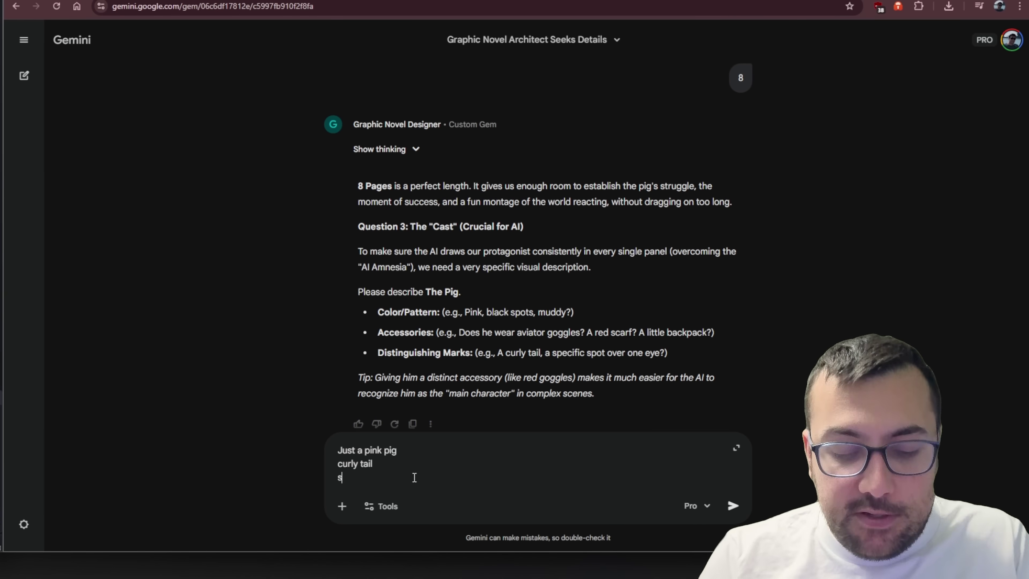
pyautogui.write('unglasses')
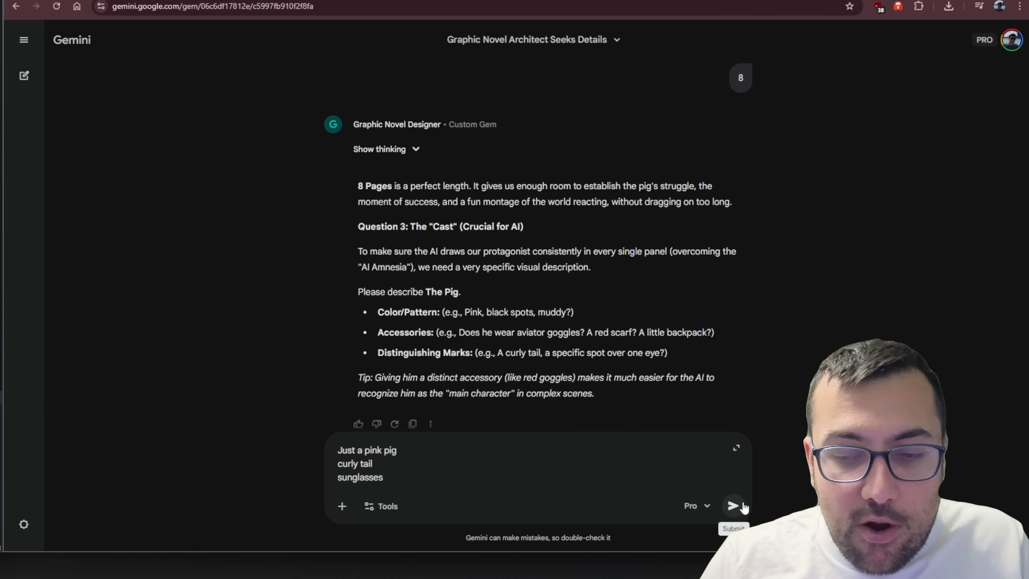
pyautogui.click(735, 506)
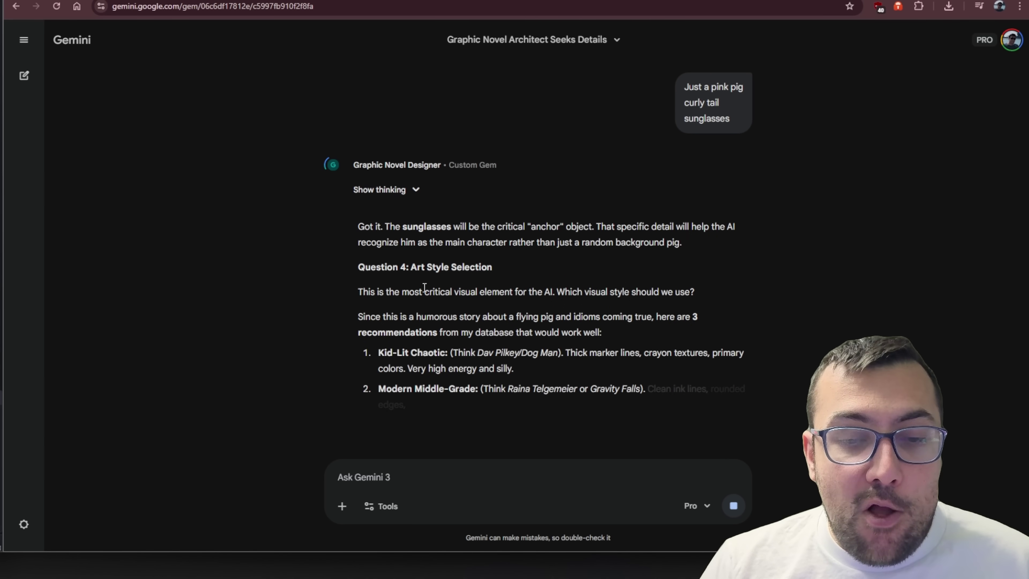
# Review the recommended art styles and reply choosing the first option, Kid-Lit Chaotic
pyautogui.moveTo(365, 227); pyautogui.dragTo(684, 244)
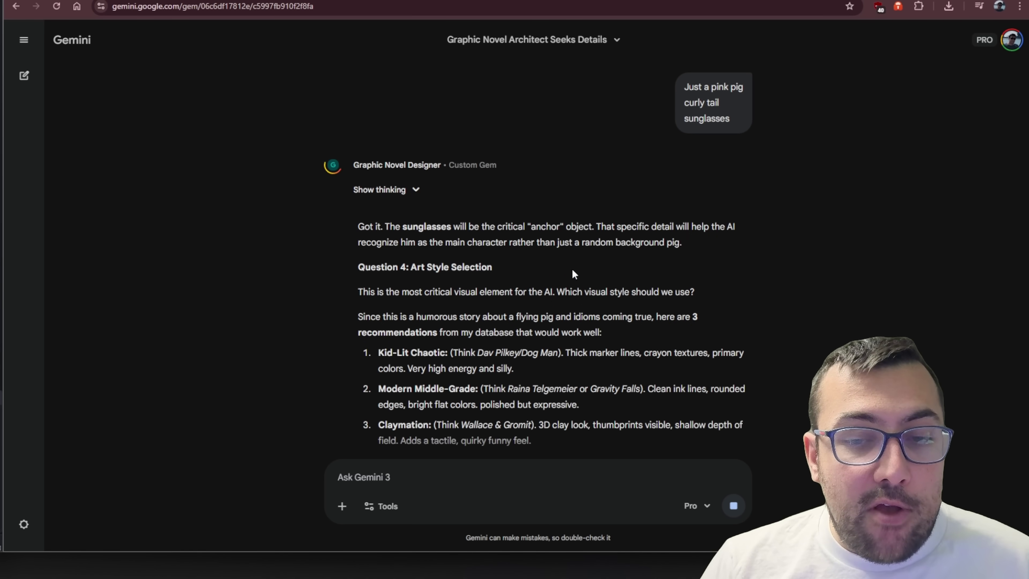
pyautogui.moveTo(359, 215); pyautogui.dragTo(607, 273)
pyautogui.click(606, 273)
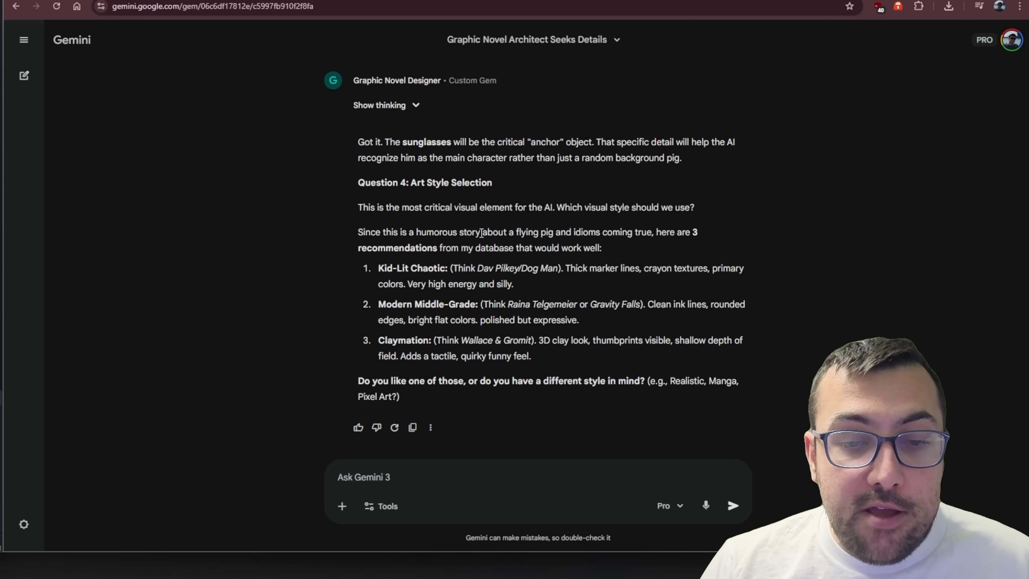
pyautogui.moveTo(356, 239); pyautogui.dragTo(622, 259)
pyautogui.click(622, 259)
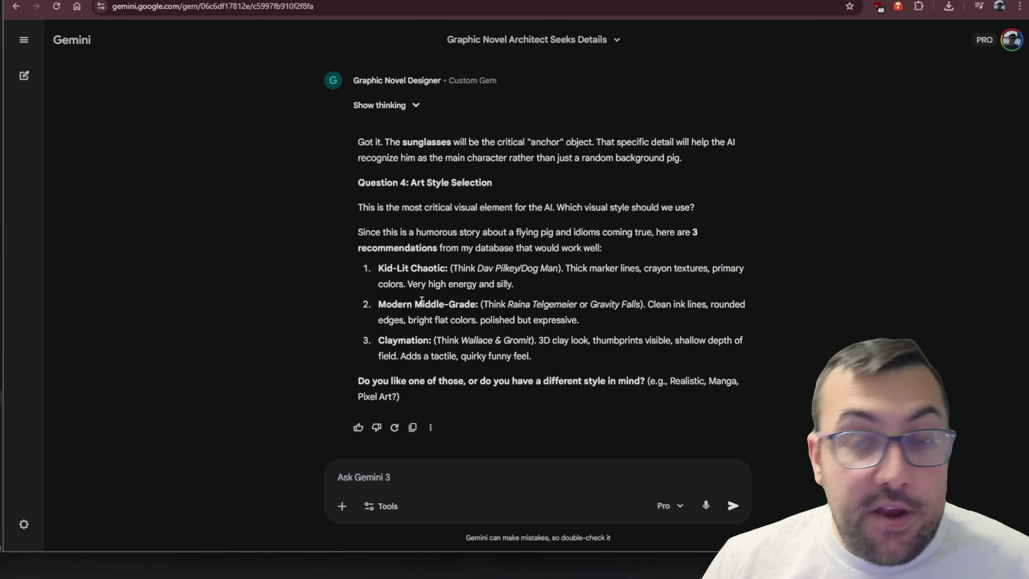
pyautogui.moveTo(378, 270); pyautogui.dragTo(556, 267)
pyautogui.click(509, 507)
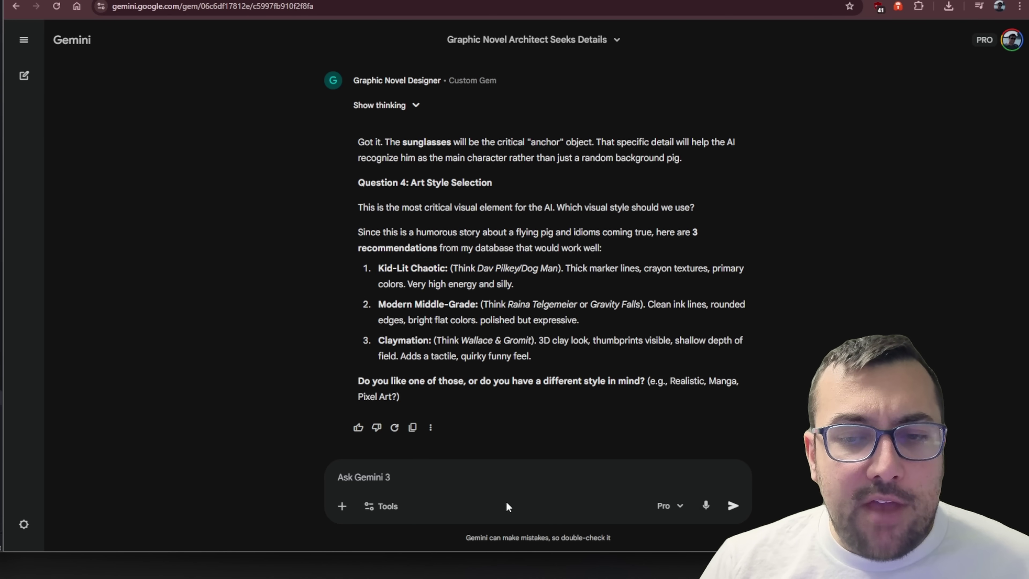
pyautogui.write('lets ')
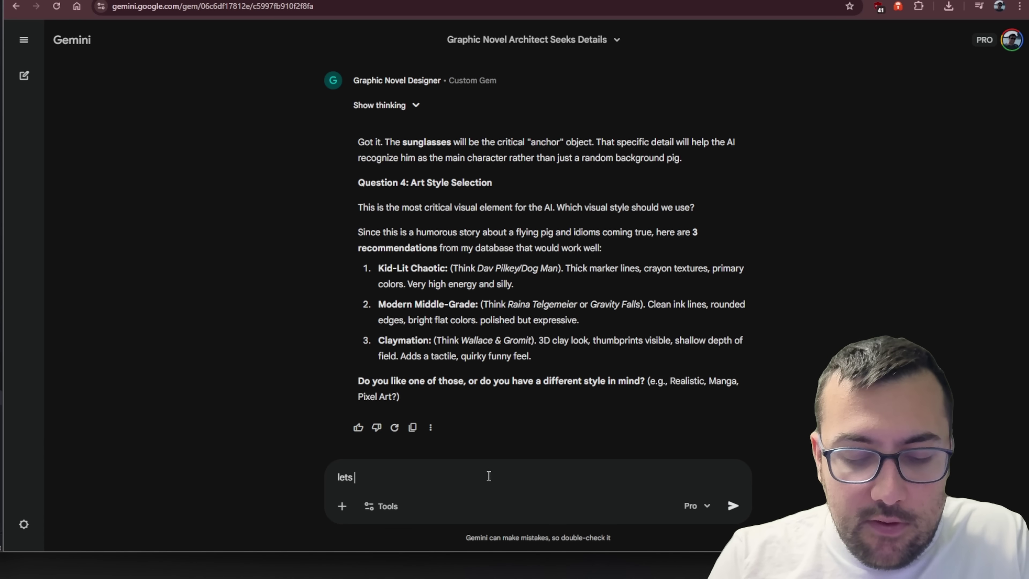
pyautogui.write('go with optionm')
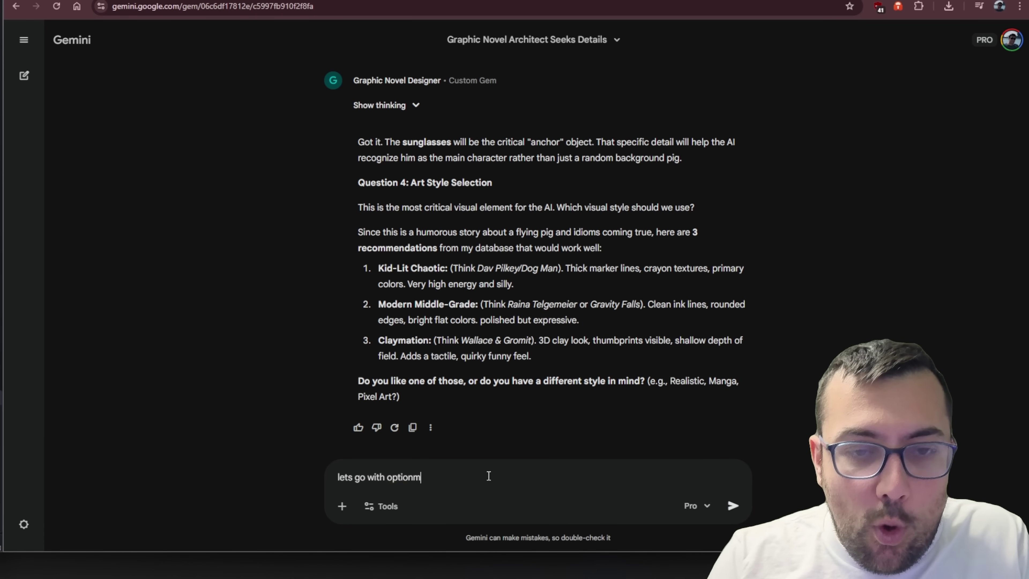
pyautogui.press('Return')
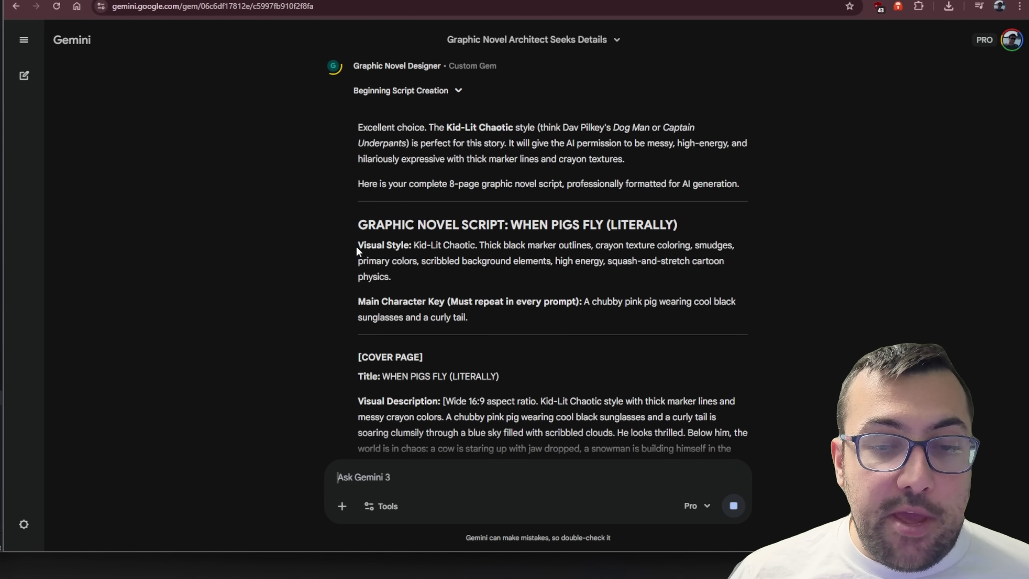
# Read through the generated graphic novel script from the visual style notes and cover page to the final panel of page 8
pyautogui.scroll(-4, 388, 170)
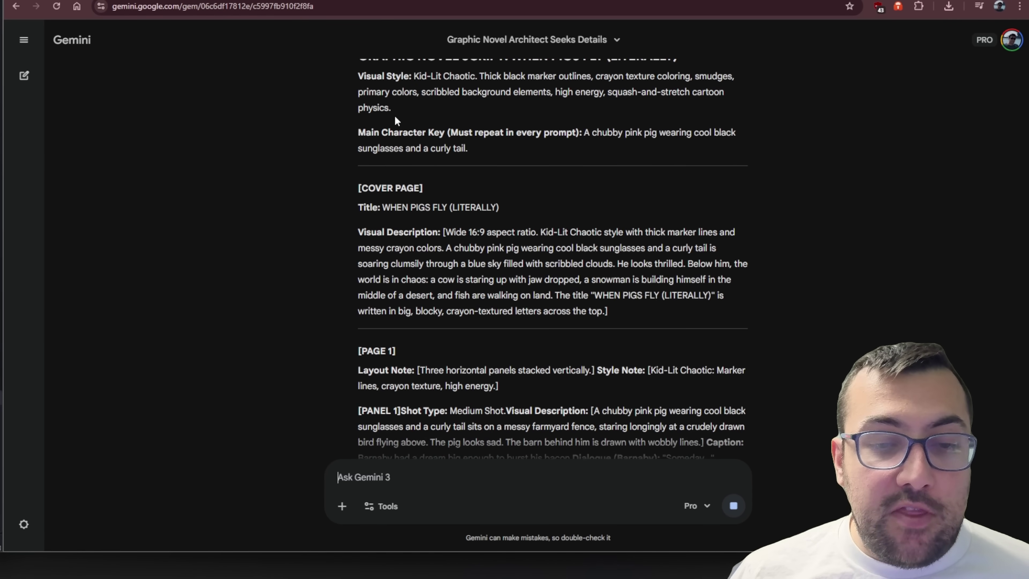
pyautogui.scroll(-1, 384, 179)
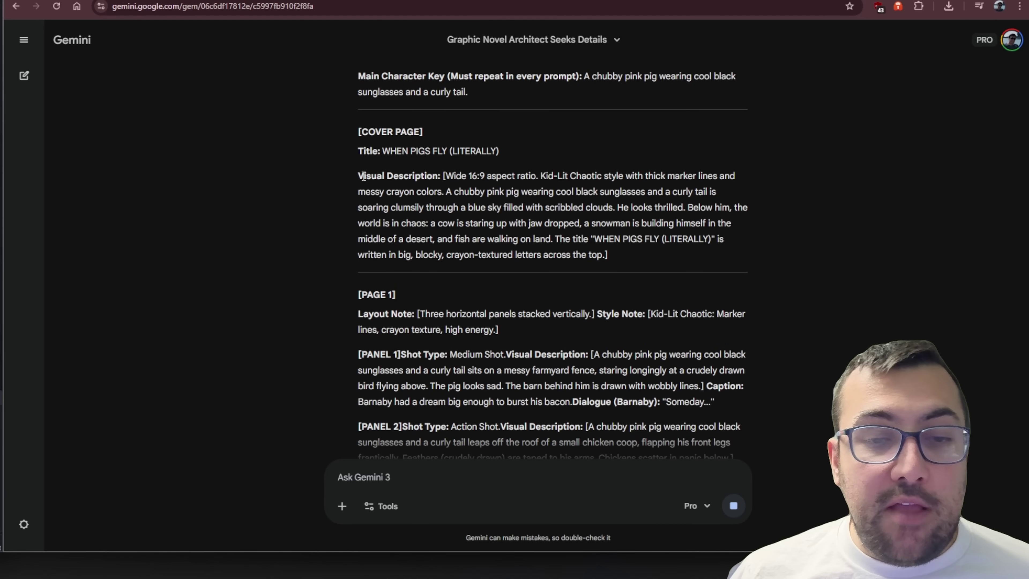
pyautogui.scroll(-8, 401, 188)
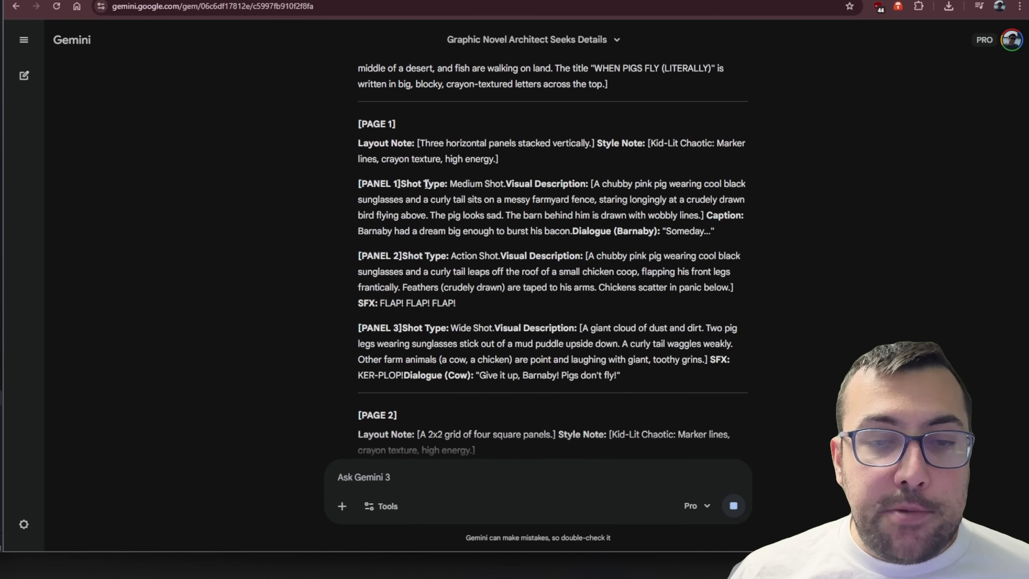
pyautogui.scroll(-20, 426, 189)
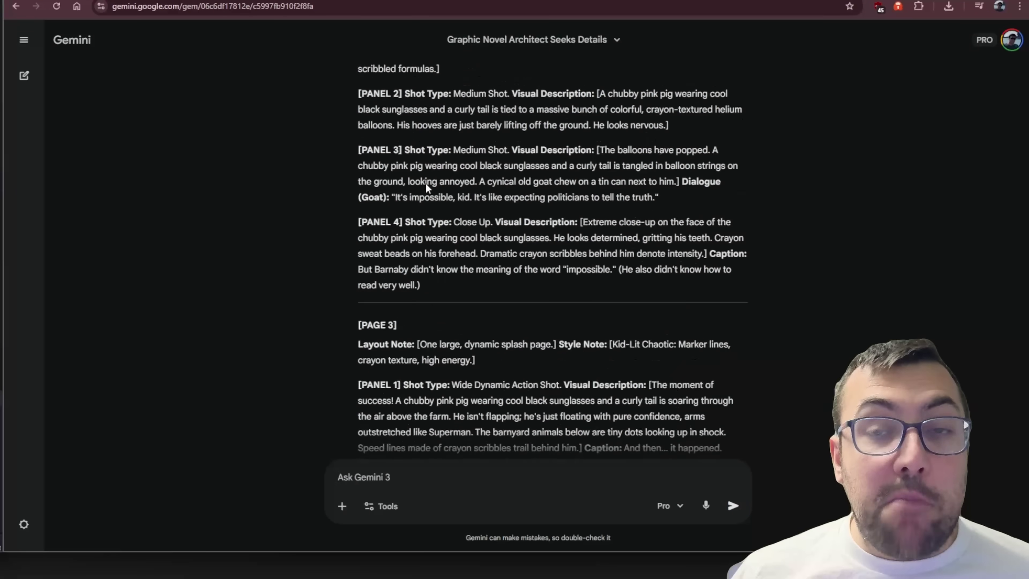
pyautogui.scroll(-9, 427, 196)
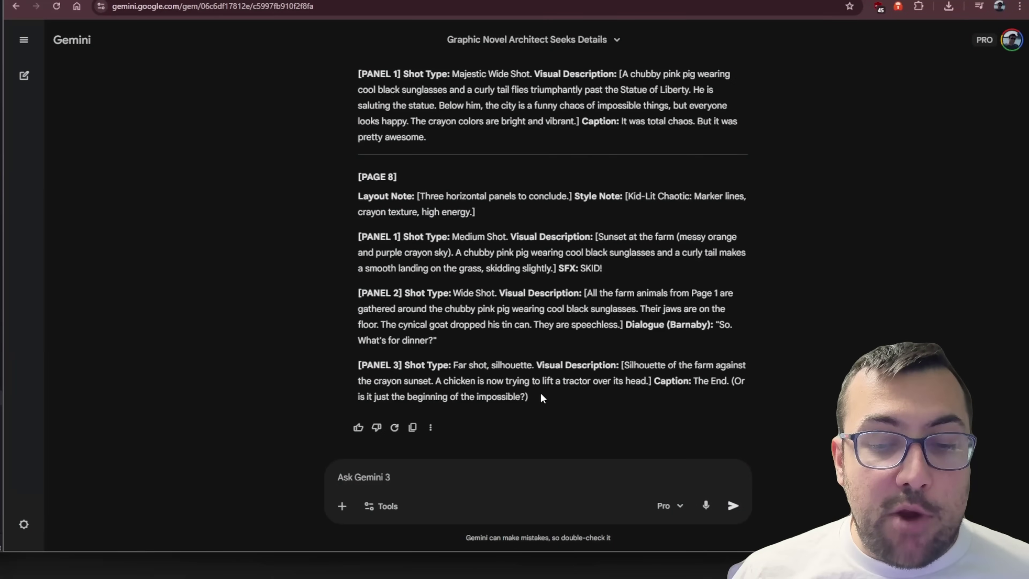
pyautogui.moveTo(542, 399); pyautogui.dragTo(451, 292)
pyautogui.click(460, 292)
# Copy the complete script, from the "GRAPHIC NOVEL SCRIPT: WHEN PIGS FLY (LITERALLY)" heading through the last panel of page 8
pyautogui.scroll(20, 459, 291)
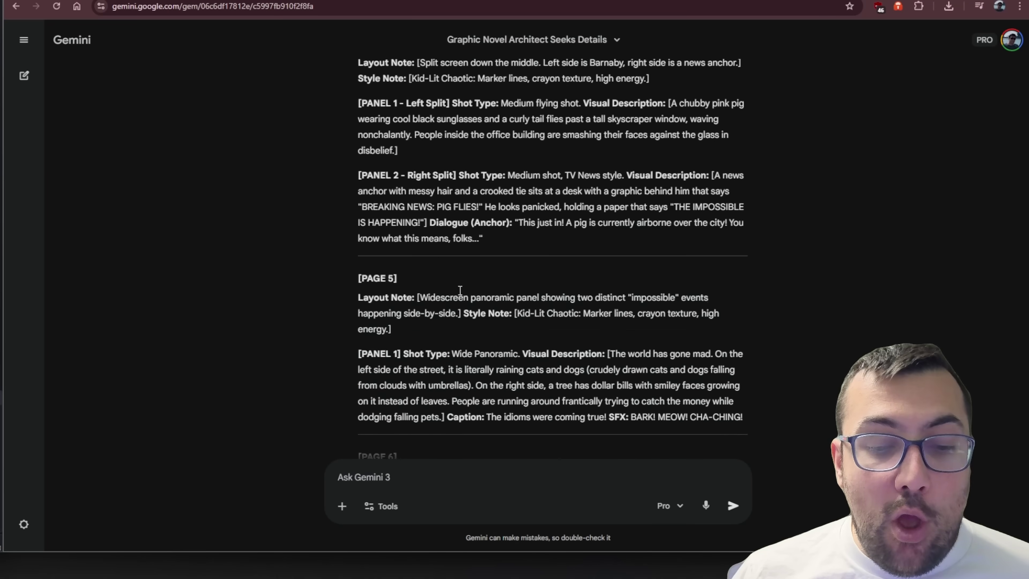
pyautogui.scroll(20, 460, 291)
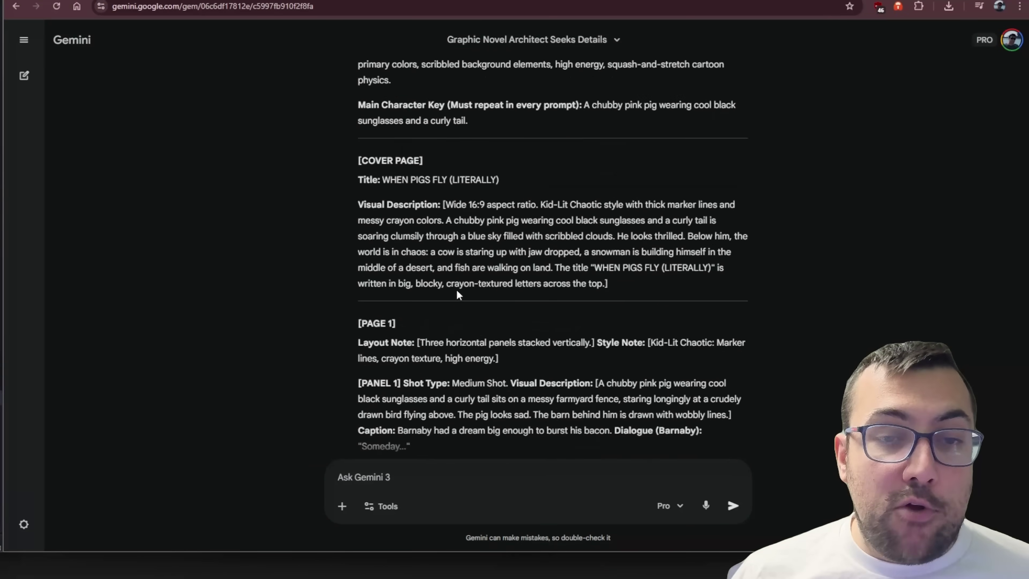
pyautogui.scroll(-4, 349, 177)
pyautogui.scroll(3, 352, 179)
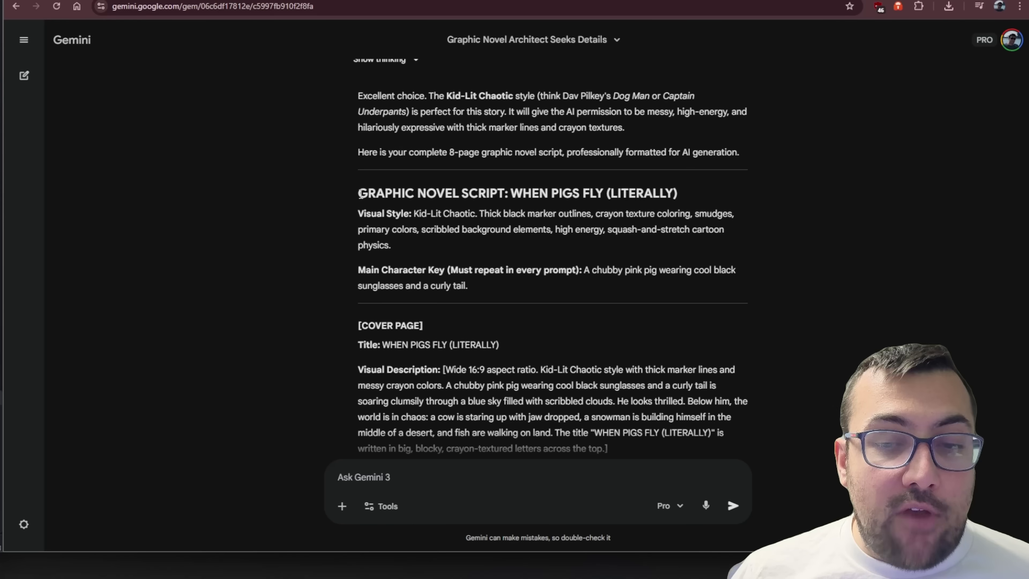
pyautogui.moveTo(360, 194); pyautogui.dragTo(543, 456)
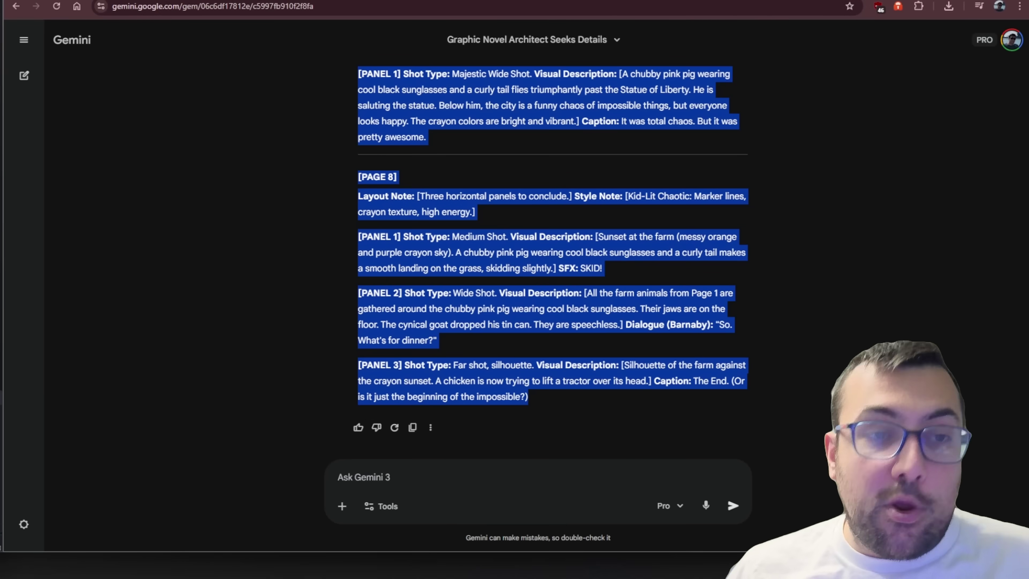
# Switch to NotebookLM, create a new notebook, and paste the script as a copied-text source
pyautogui.hotkey('ctrl', 'Tab')
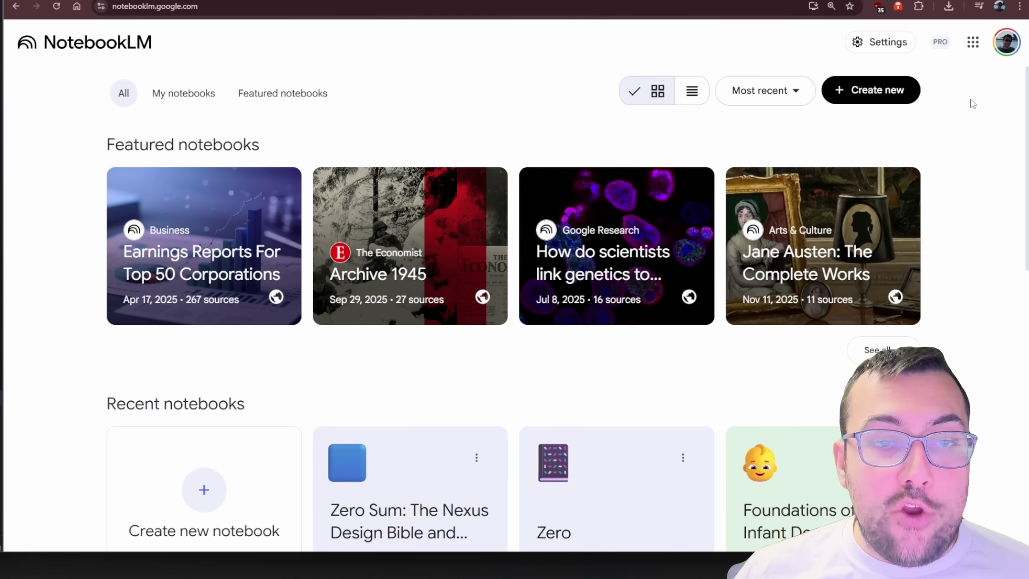
pyautogui.click(864, 88)
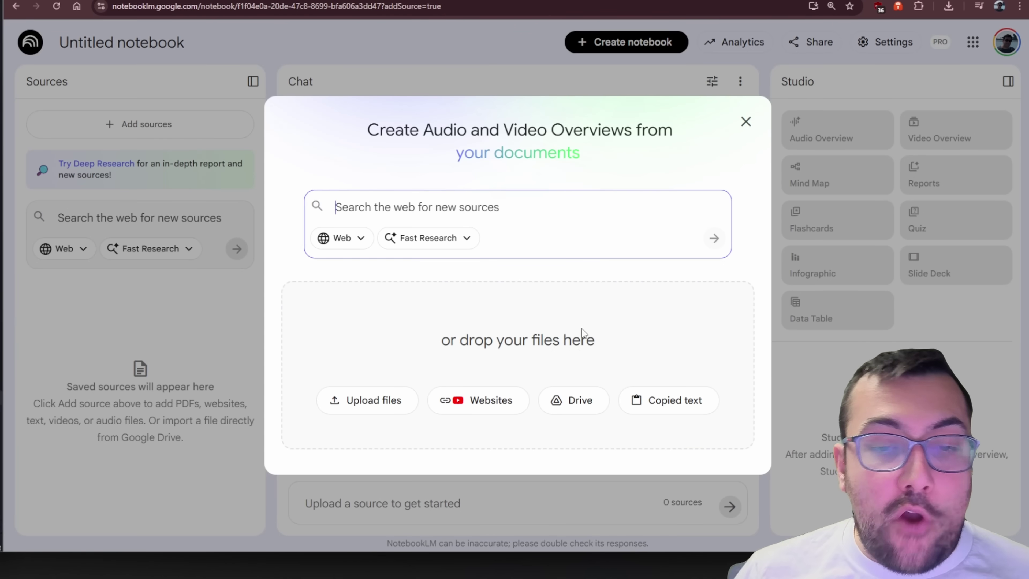
pyautogui.click(675, 400)
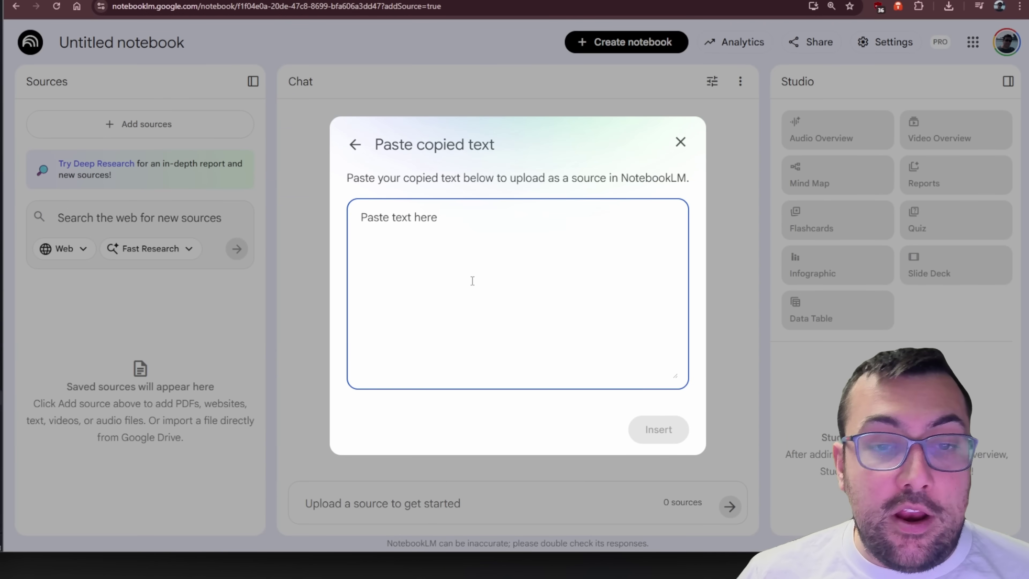
pyautogui.hotkey('ctrl', 'v')
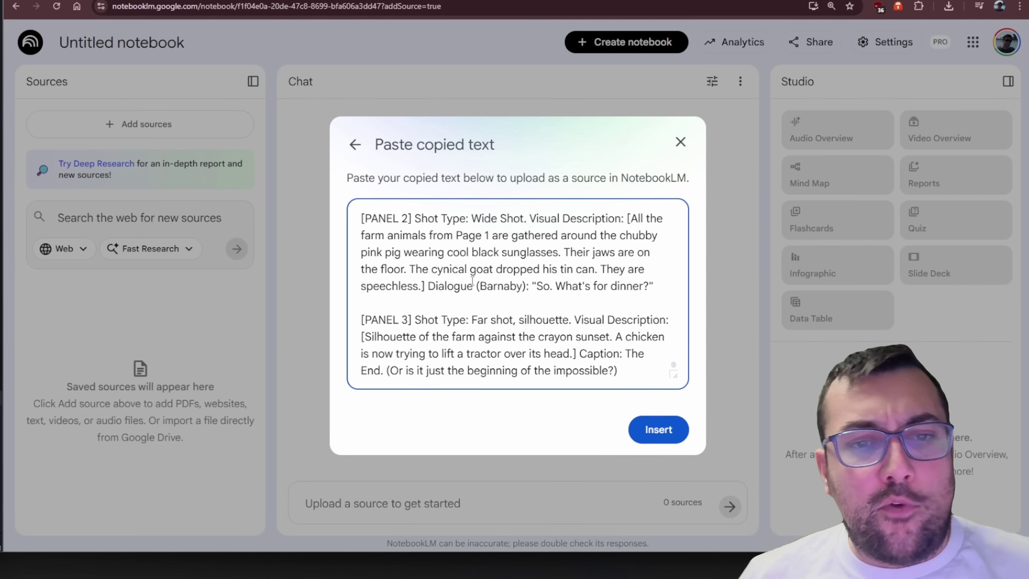
# Check the pasted script in the copied-text source, insert it into the notebook, and review the generated summary
pyautogui.click(355, 144)
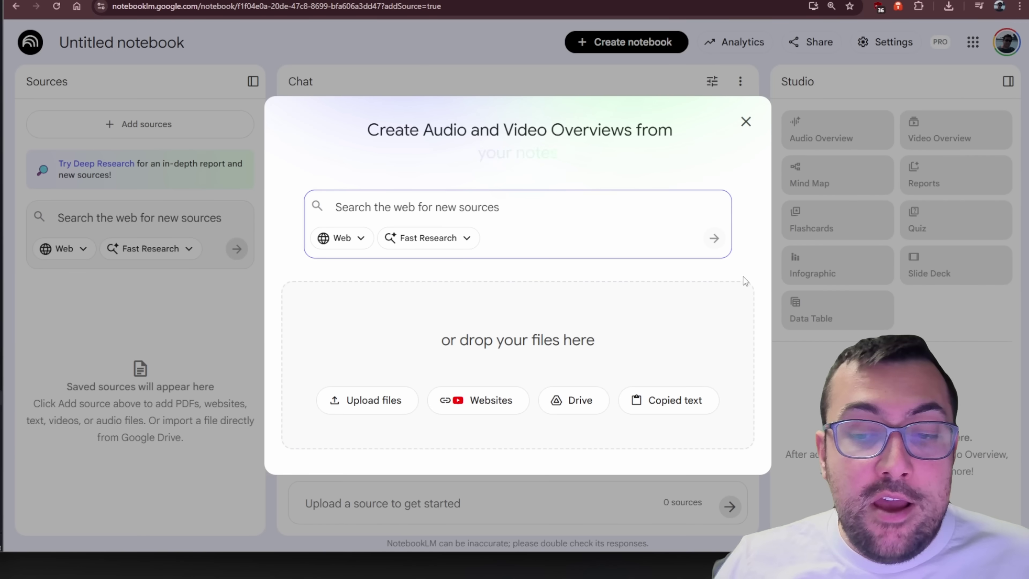
pyautogui.click(687, 409)
pyautogui.scroll(5, 484, 286)
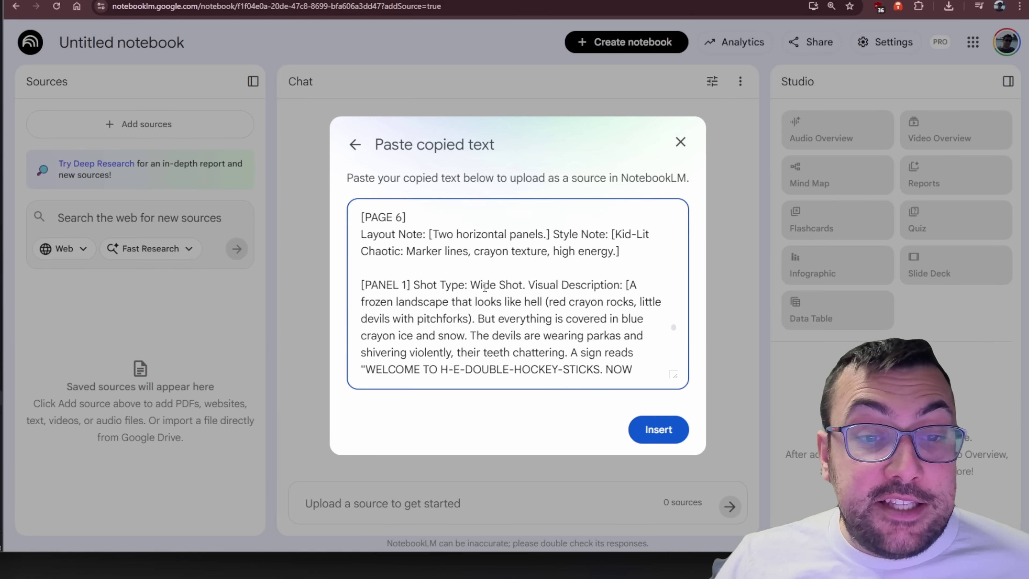
pyautogui.scroll(-5, 484, 286)
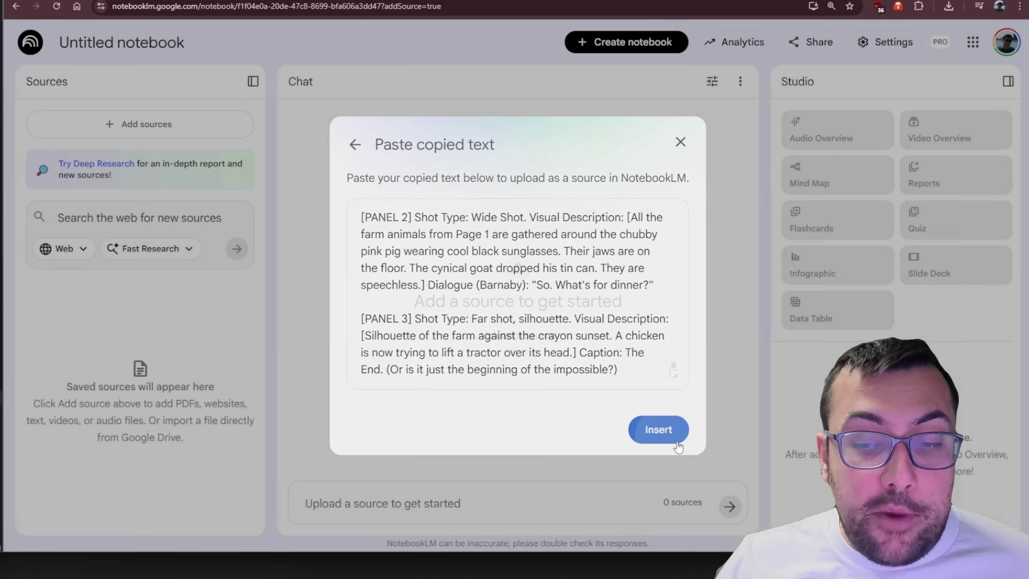
pyautogui.click(674, 437)
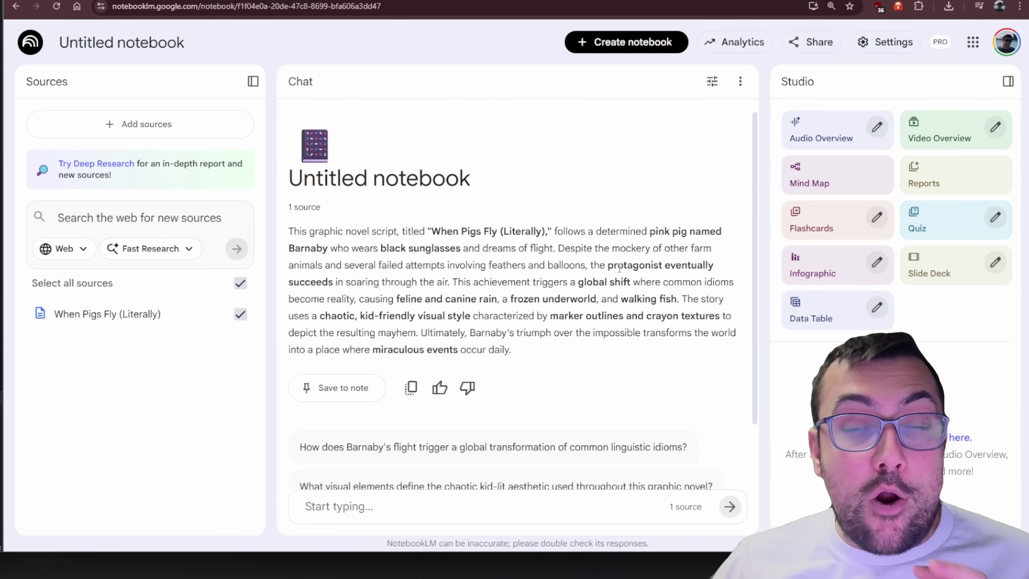
pyautogui.scroll(-2, 518, 283)
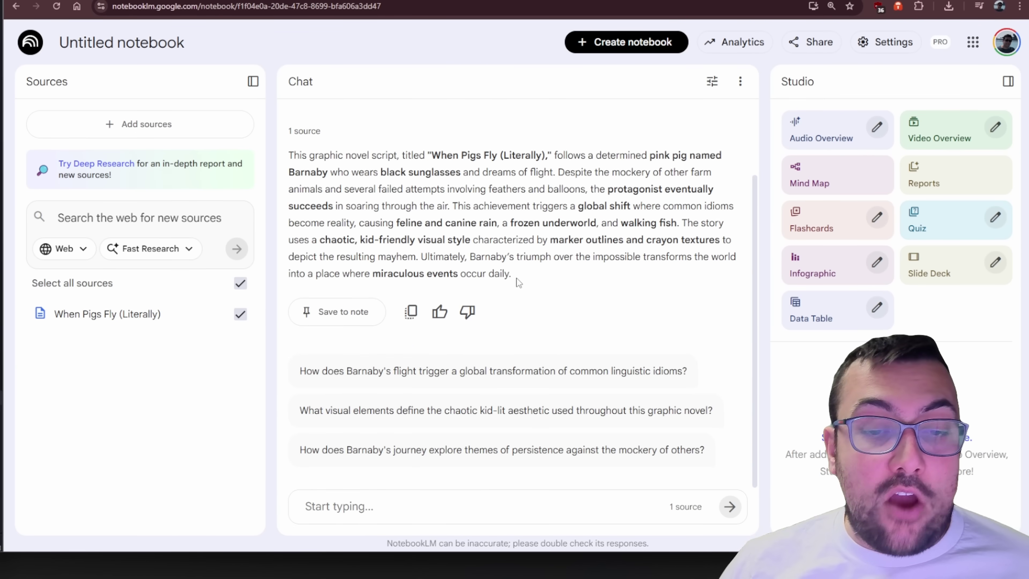
pyautogui.scroll(2, 518, 282)
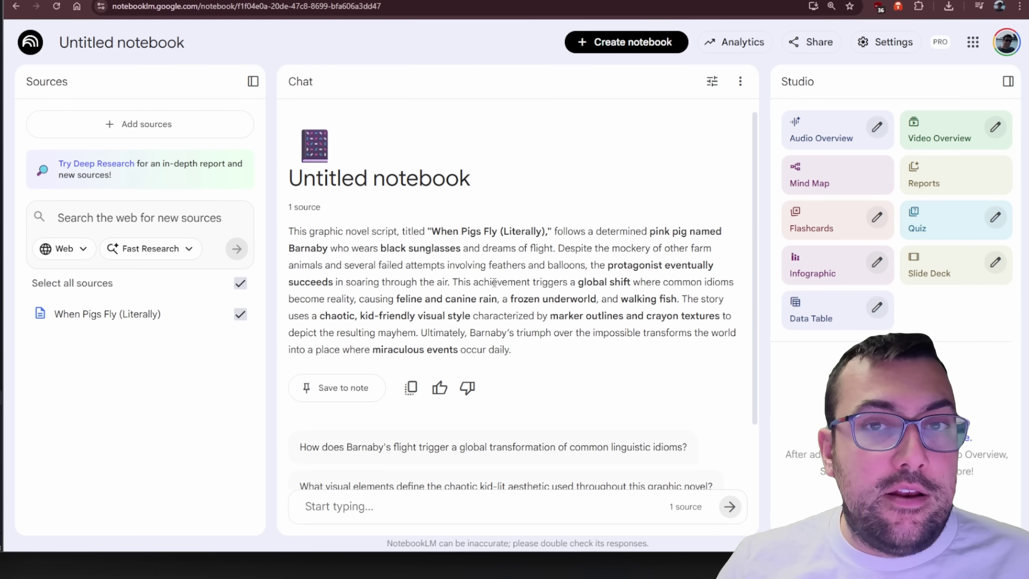
# Return to the Gemini chat and ask the Graphic Novel Designer "what is my retell line"
pyautogui.click(250, 1)
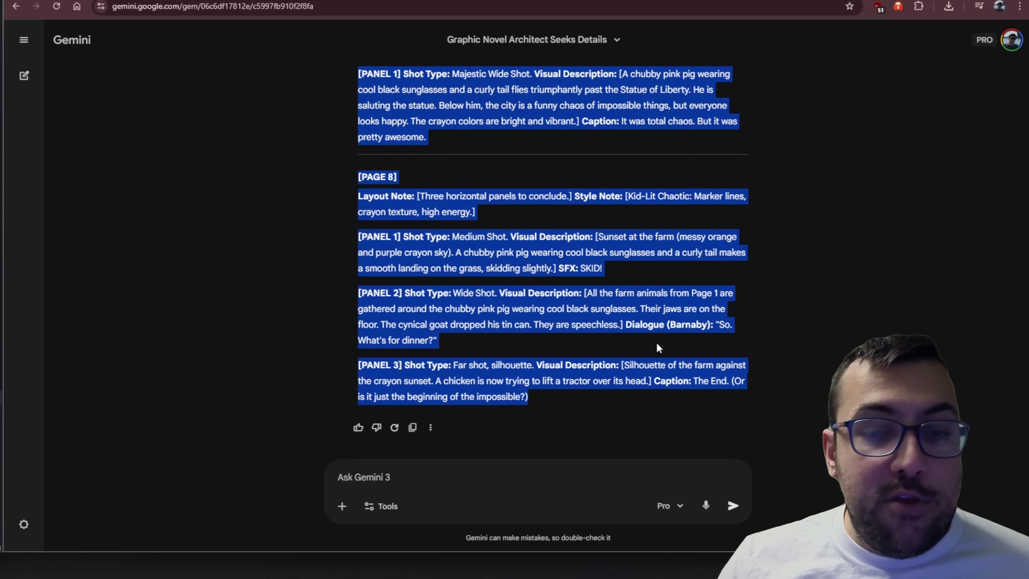
pyautogui.click(418, 471)
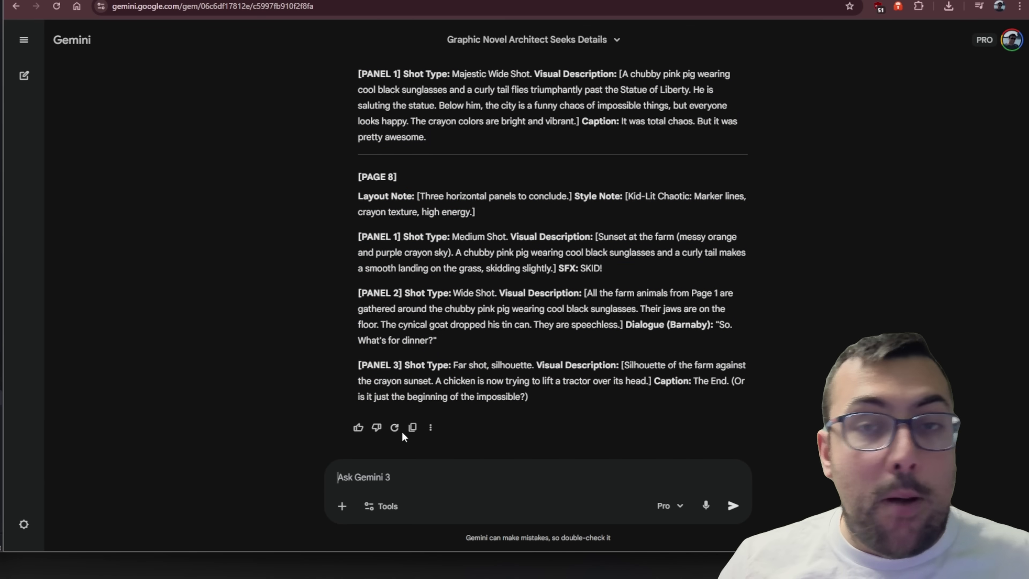
pyautogui.write('what is my retell line')
pyautogui.press('Return')
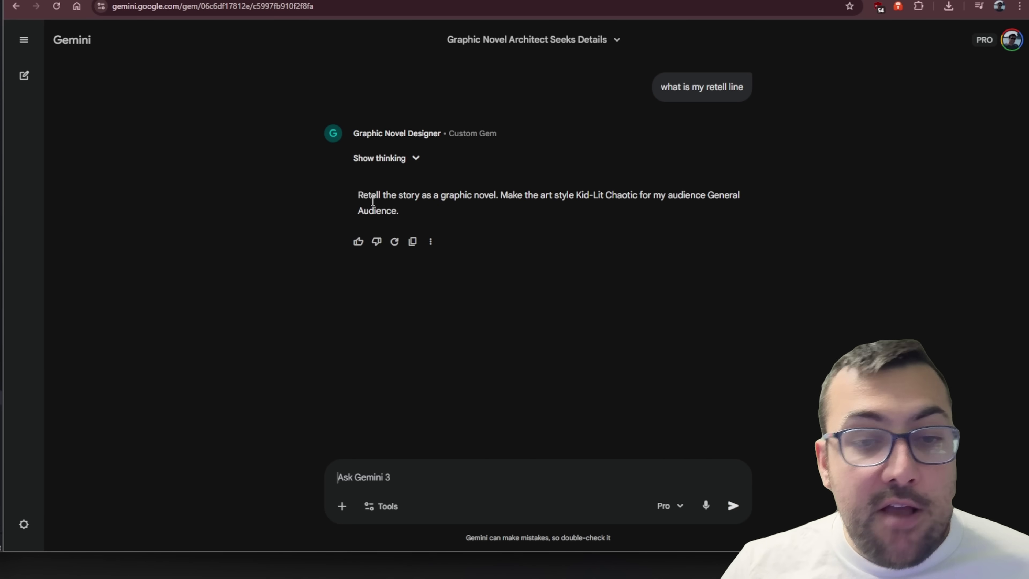
# Copy the full retell line from the Gem's reply
pyautogui.moveTo(360, 196); pyautogui.dragTo(599, 210)
pyautogui.hotkey('ctrl', 'c')
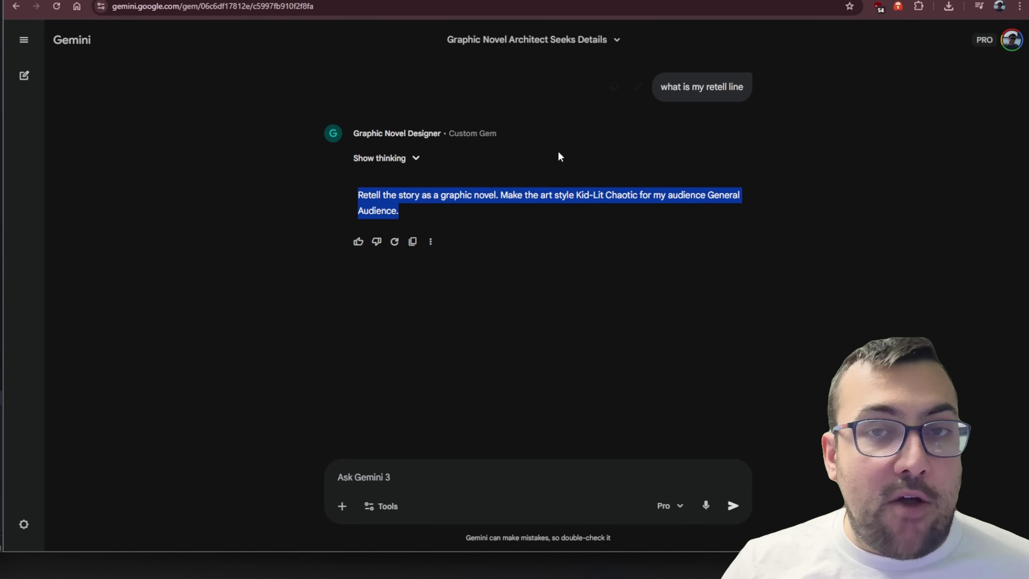
pyautogui.scroll(6, 576, 224)
pyautogui.scroll(-6, 533, 224)
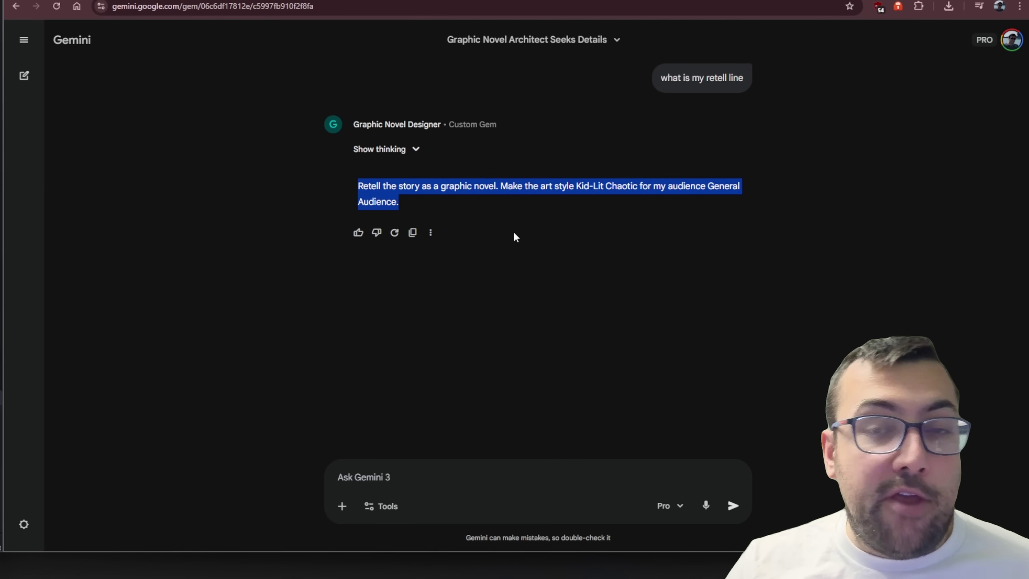
# Switch to NotebookLM and describe the slide deck as "Retell the story as a graphic novel. Make the art style Kid-Lit Chaotic for my audience General Audience."
pyautogui.hotkey('alt', 'Tab')
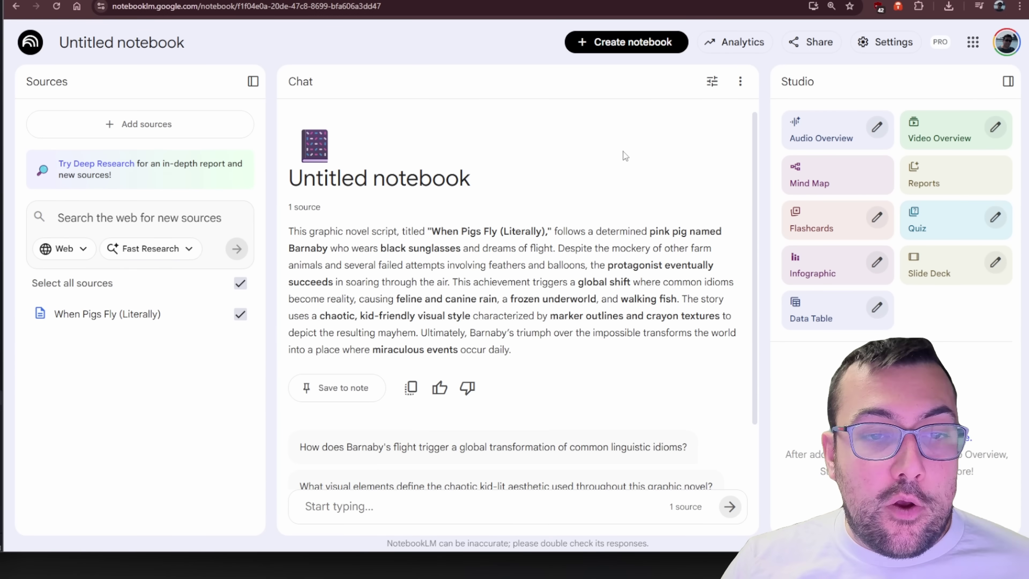
pyautogui.scroll(-2, 608, 134)
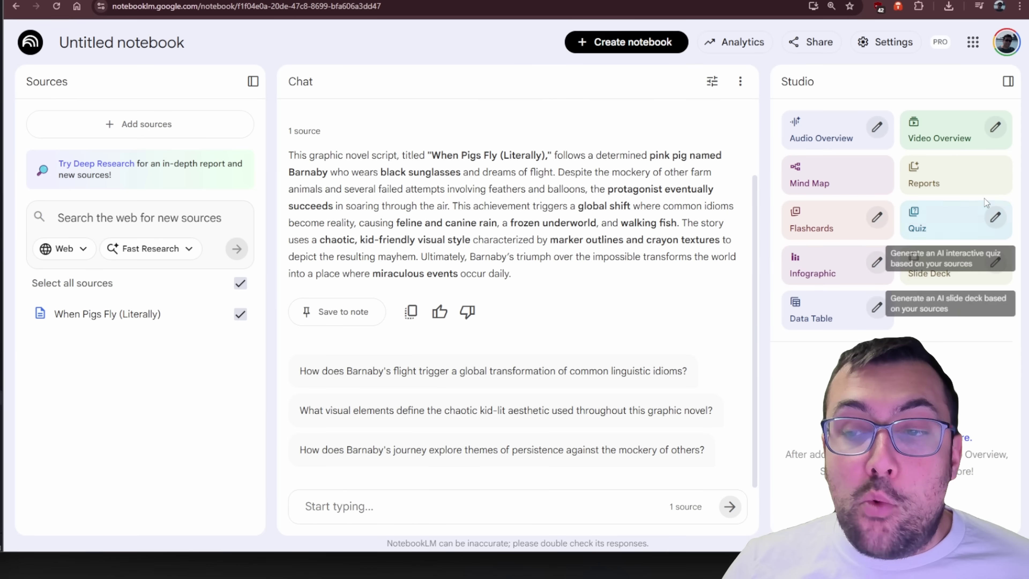
pyautogui.click(995, 262)
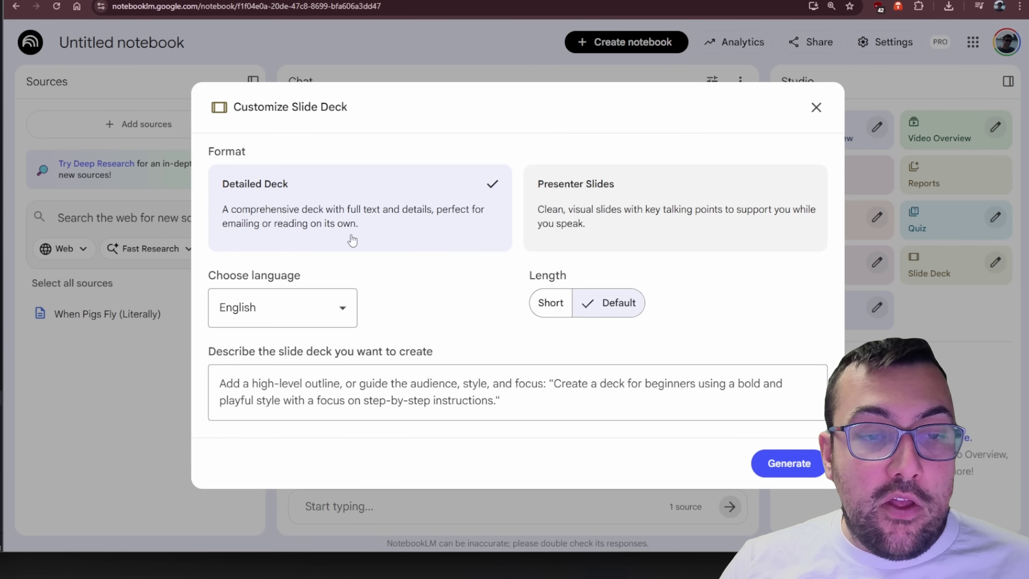
pyautogui.click(364, 382)
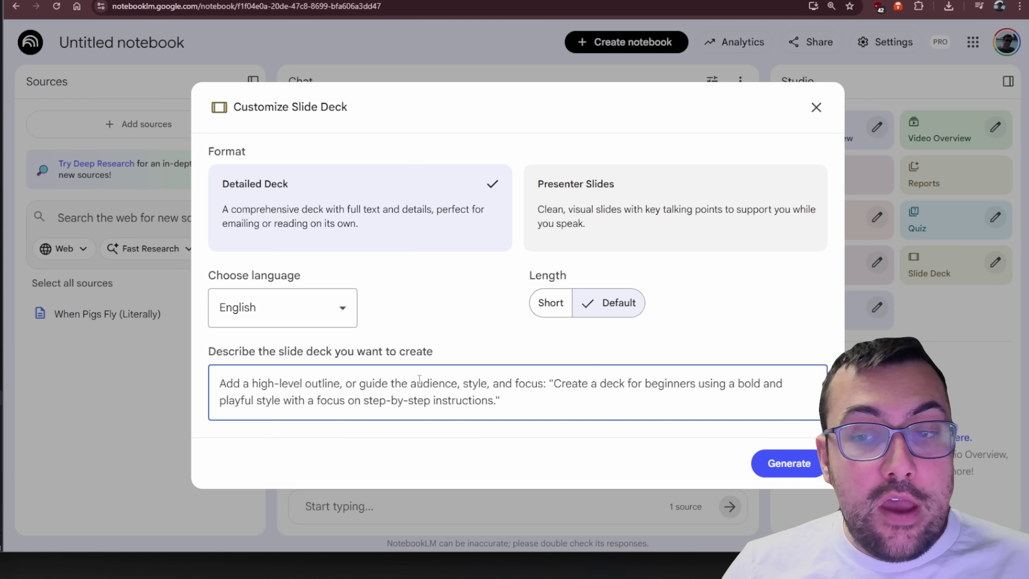
pyautogui.hotkey('ctrl', 'v')
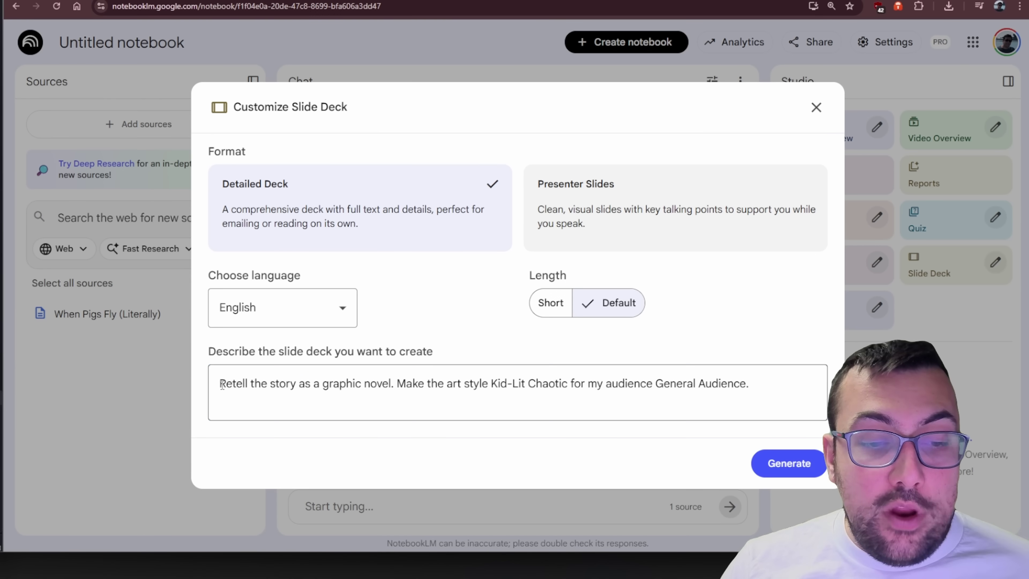
# Check the retell line in the slide deck description and generate the deck
pyautogui.moveTo(218, 385); pyautogui.dragTo(775, 390)
pyautogui.click(775, 390)
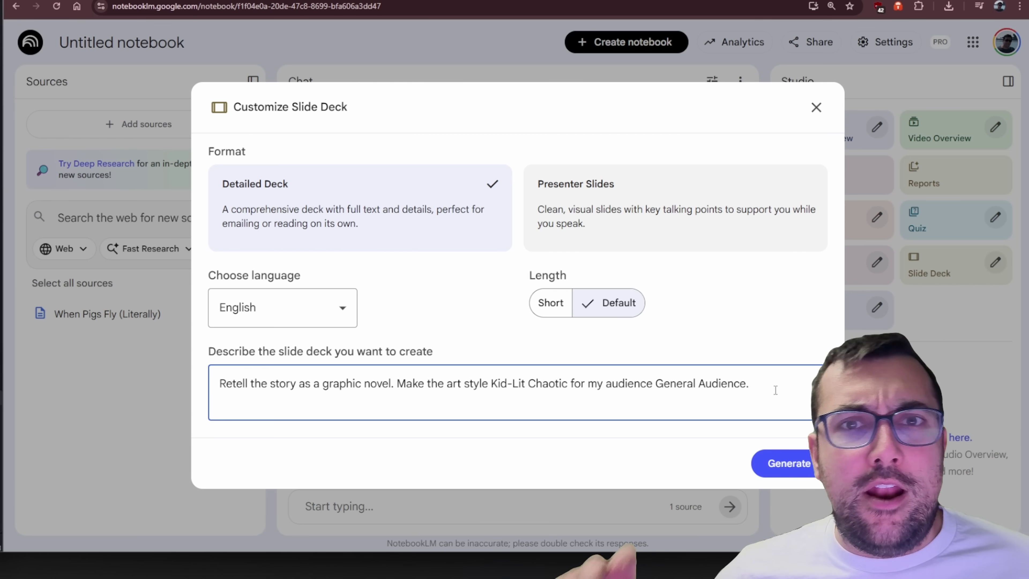
pyautogui.click(787, 462)
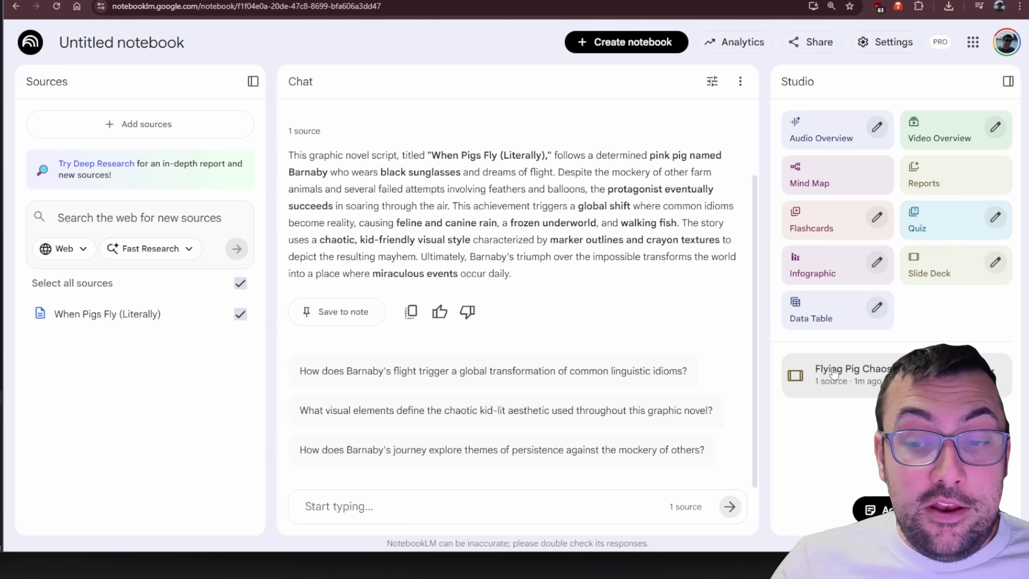
# Open the generated slide deck in the expanded view and look through its first three slides
pyautogui.click(807, 396)
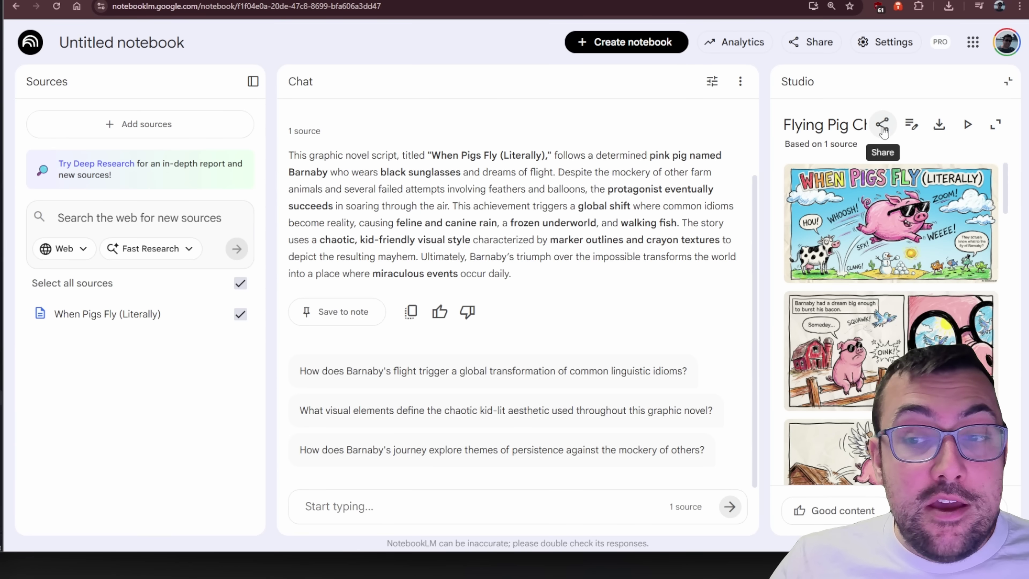
pyautogui.click(995, 124)
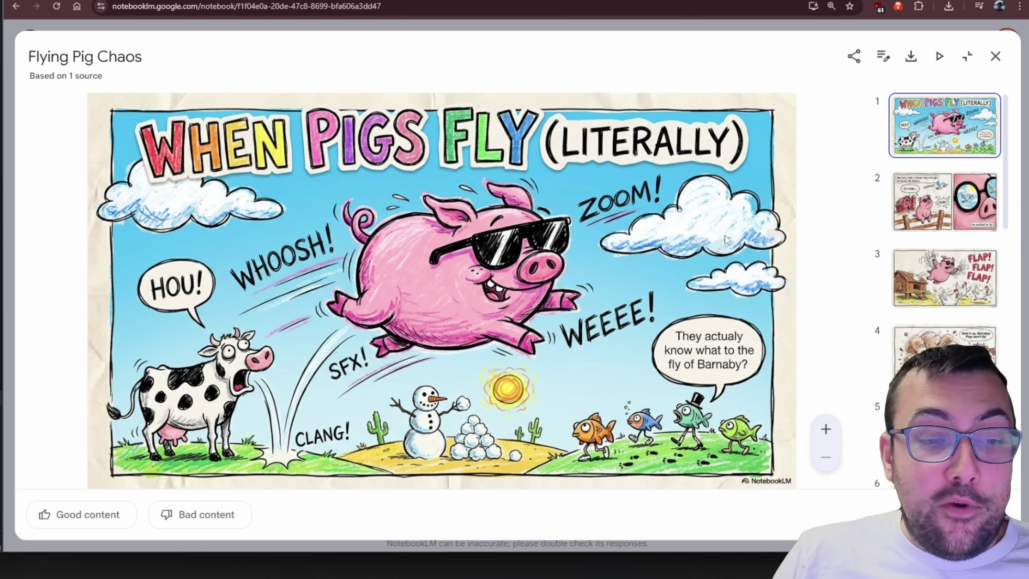
pyautogui.press('Right')
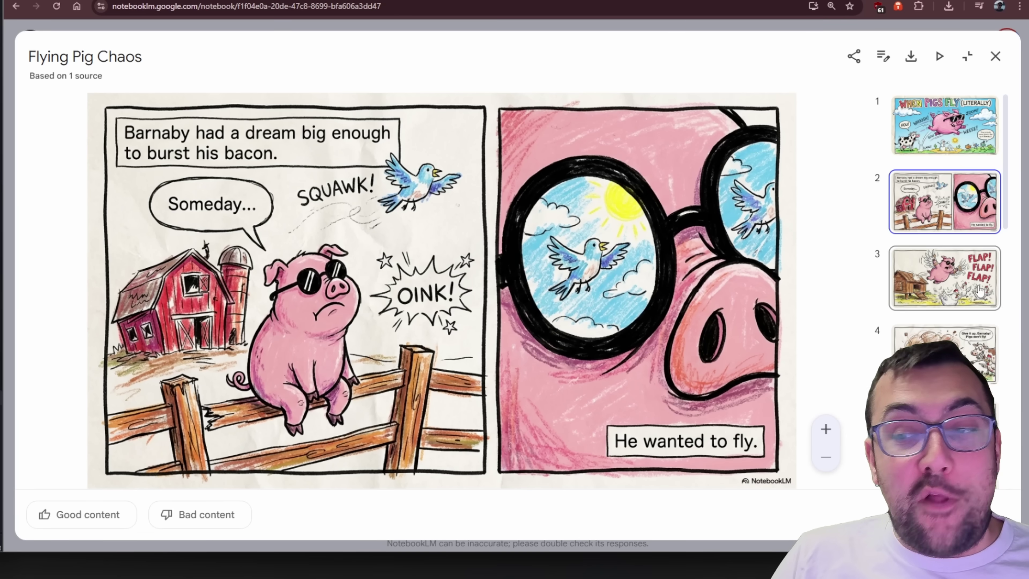
pyautogui.click(972, 291)
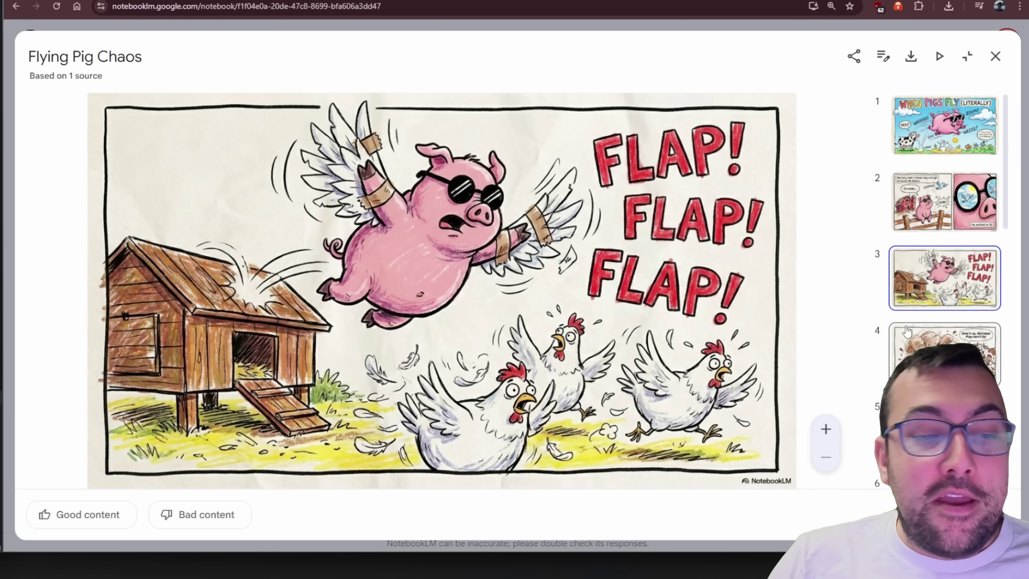
# Look through slides 4 to 10 of the Flying Pig Chaos deck, one after another
pyautogui.press('Right')
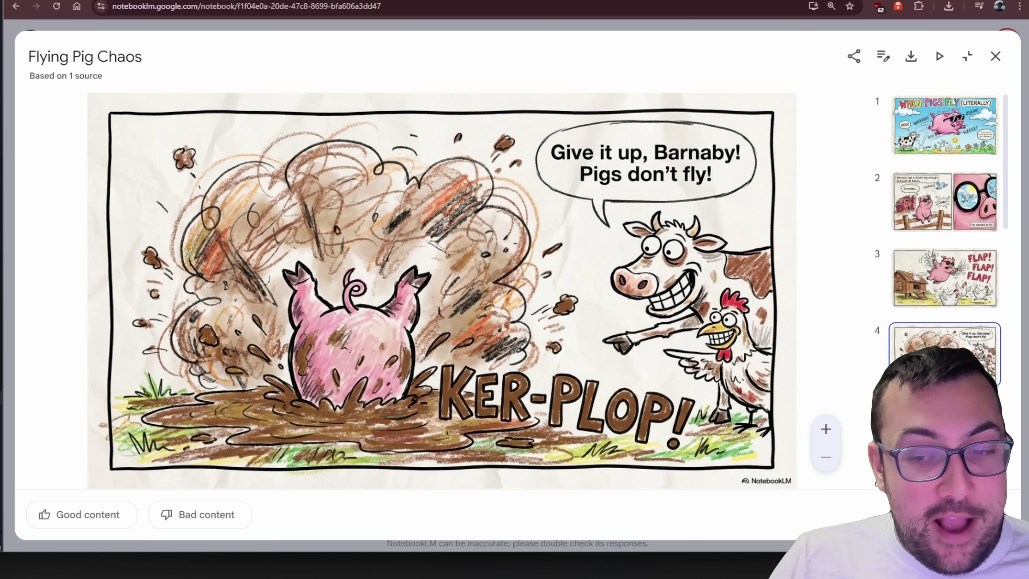
pyautogui.press('Right')
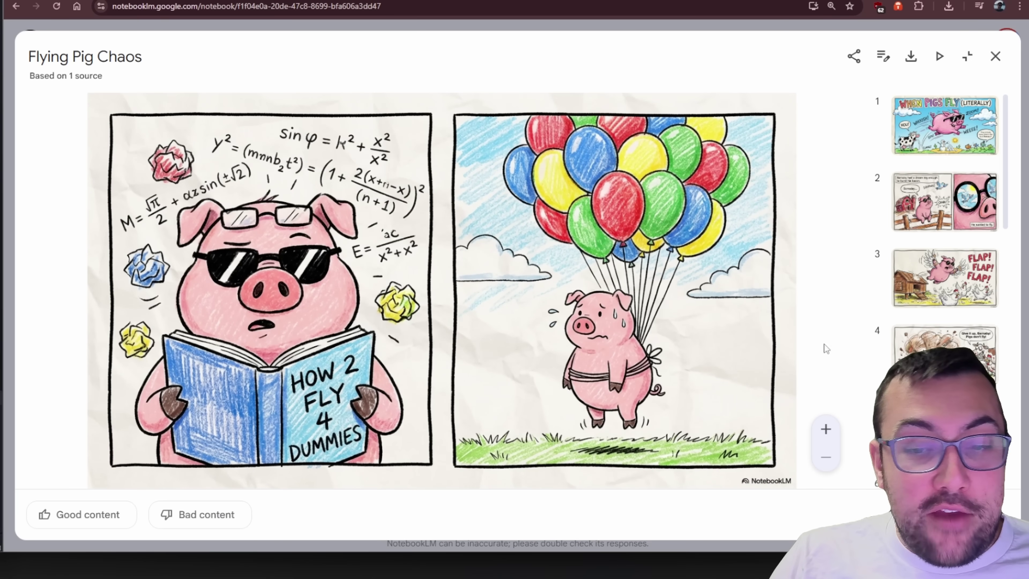
pyautogui.press('Right')
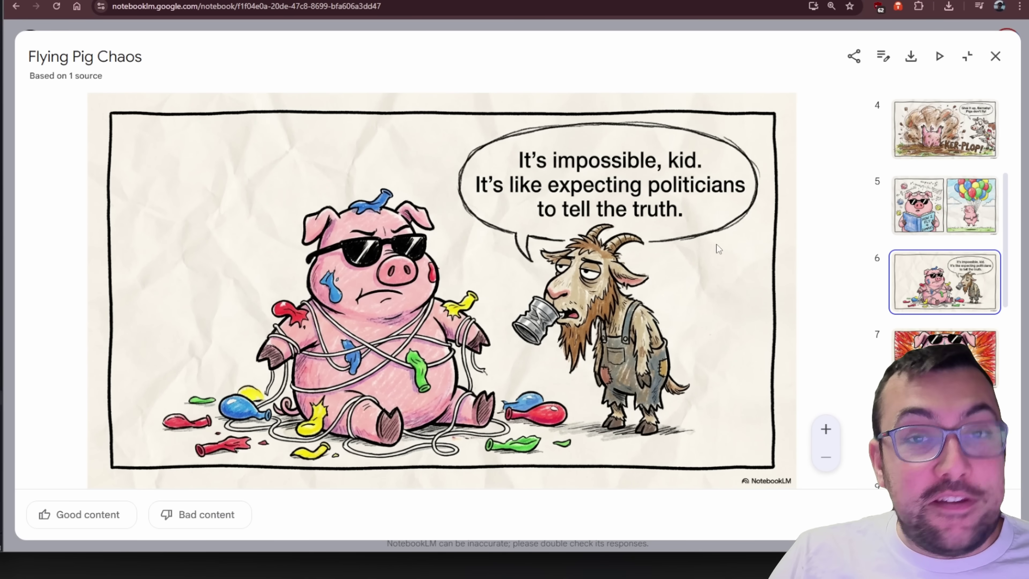
pyautogui.click(968, 340)
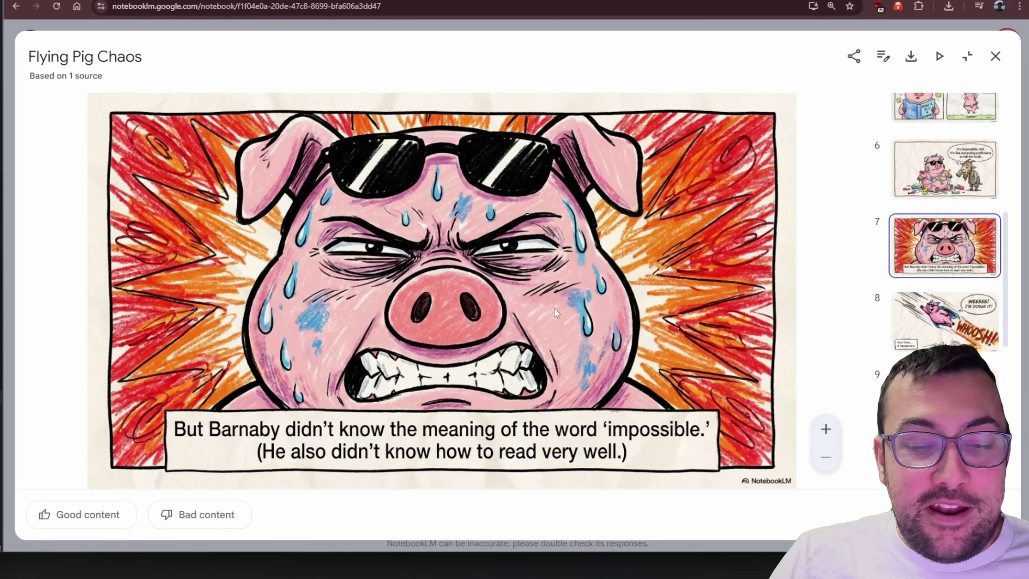
pyautogui.scroll(-1, 943, 300)
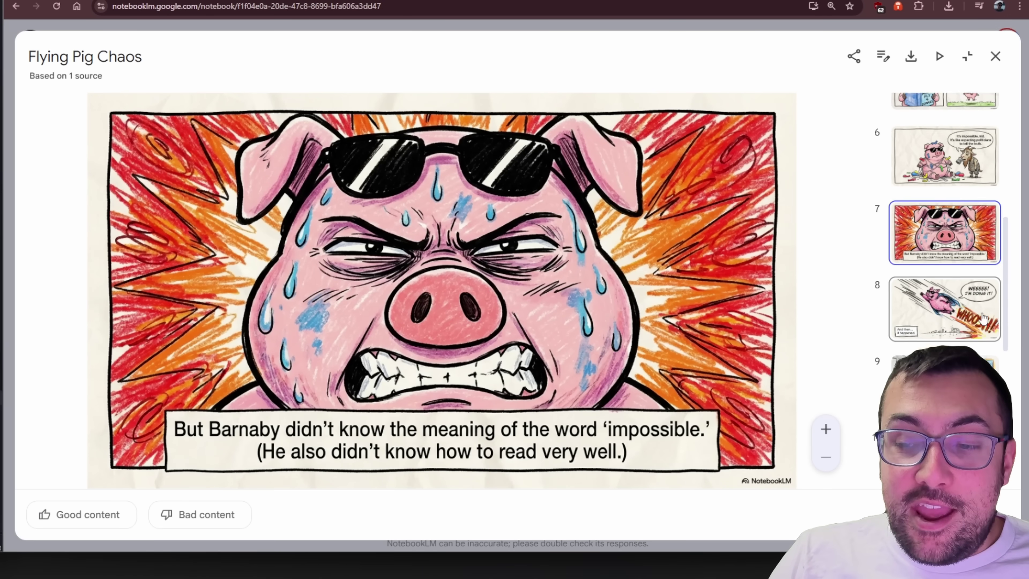
pyautogui.click(912, 272)
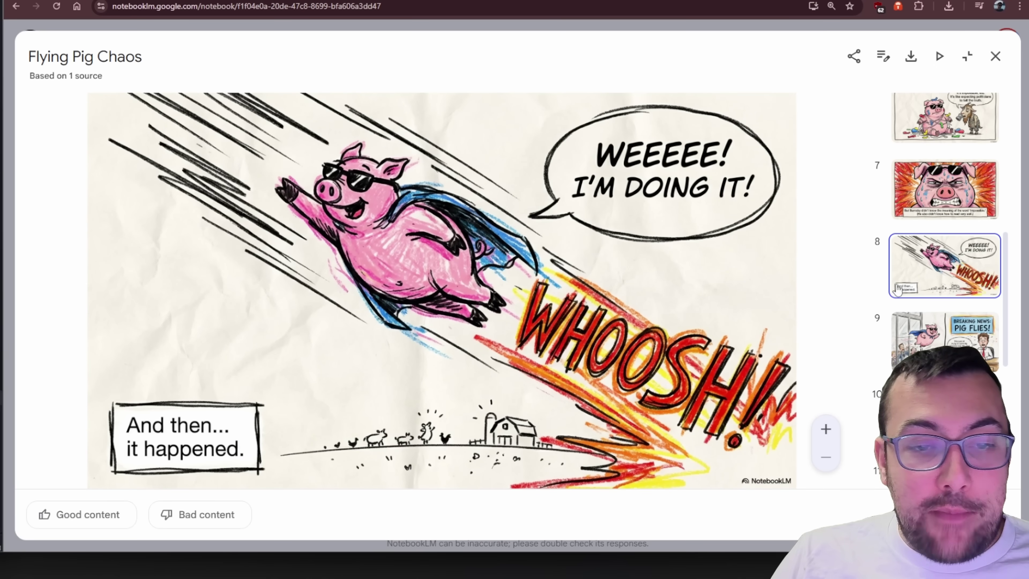
pyautogui.click(953, 340)
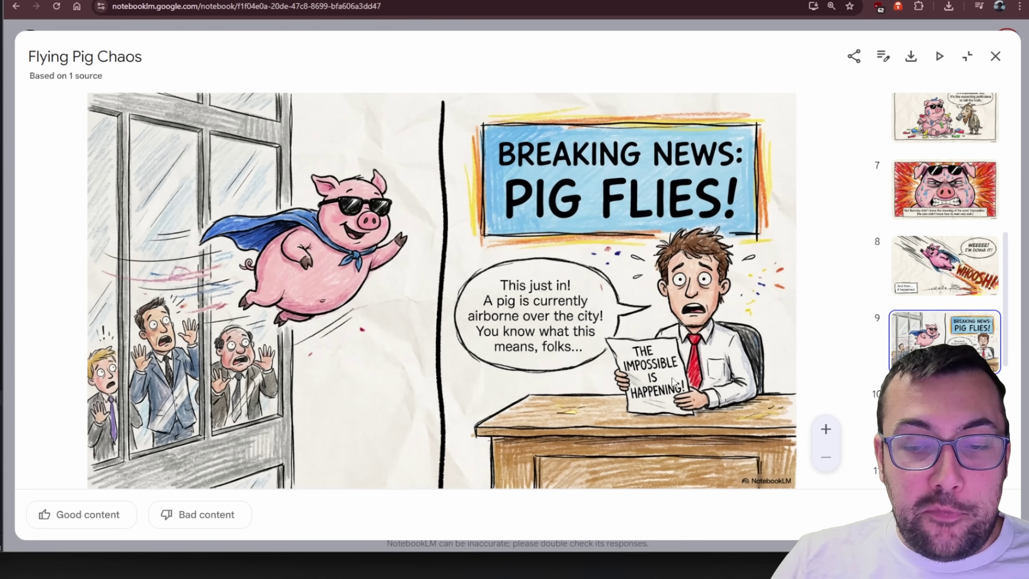
pyautogui.scroll(-3, 944, 284)
pyautogui.click(943, 305)
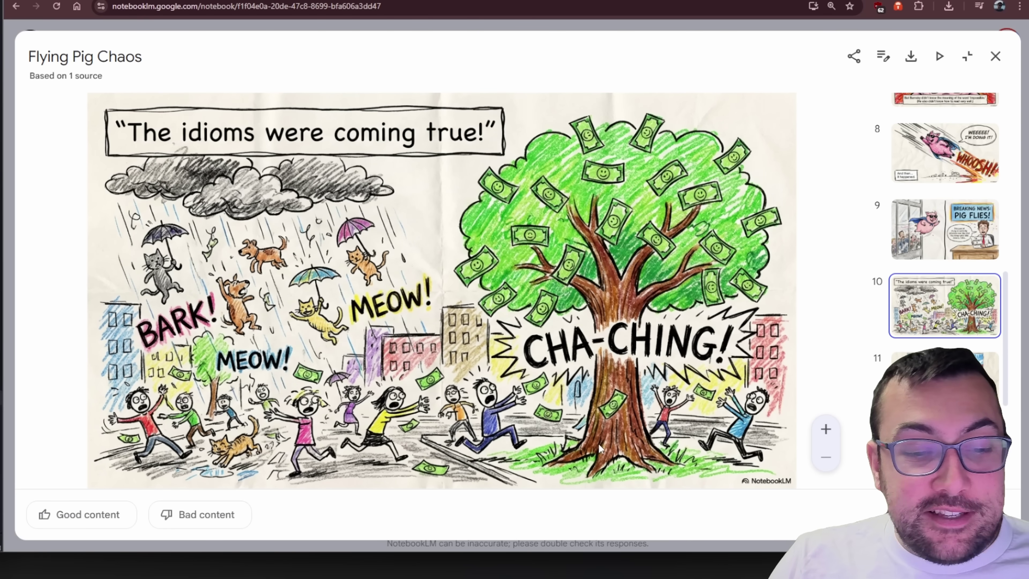
# View slides 11 to 15 of the deck and return to its first slide
pyautogui.scroll(-3, 948, 327)
pyautogui.click(929, 280)
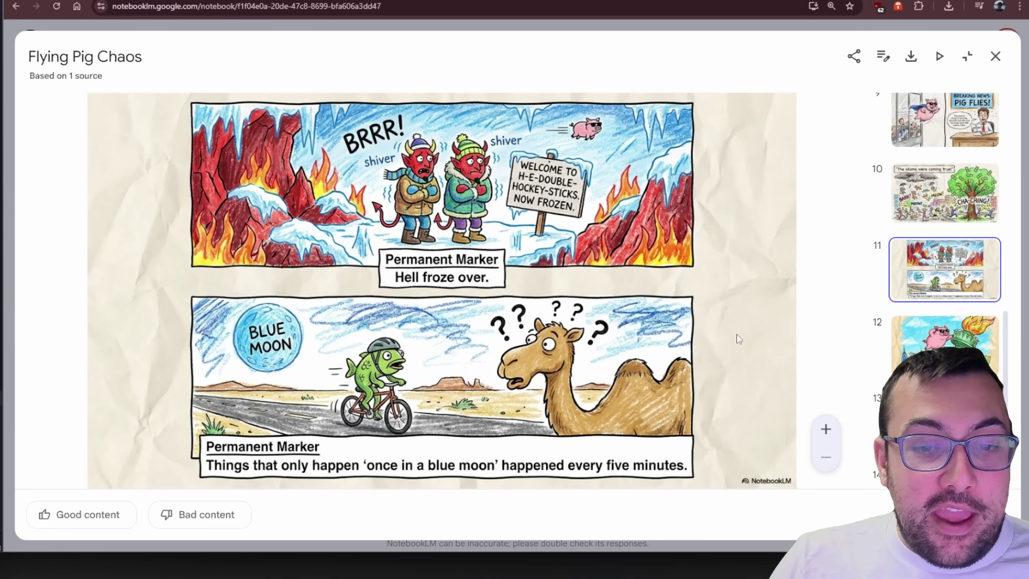
pyautogui.press('Right')
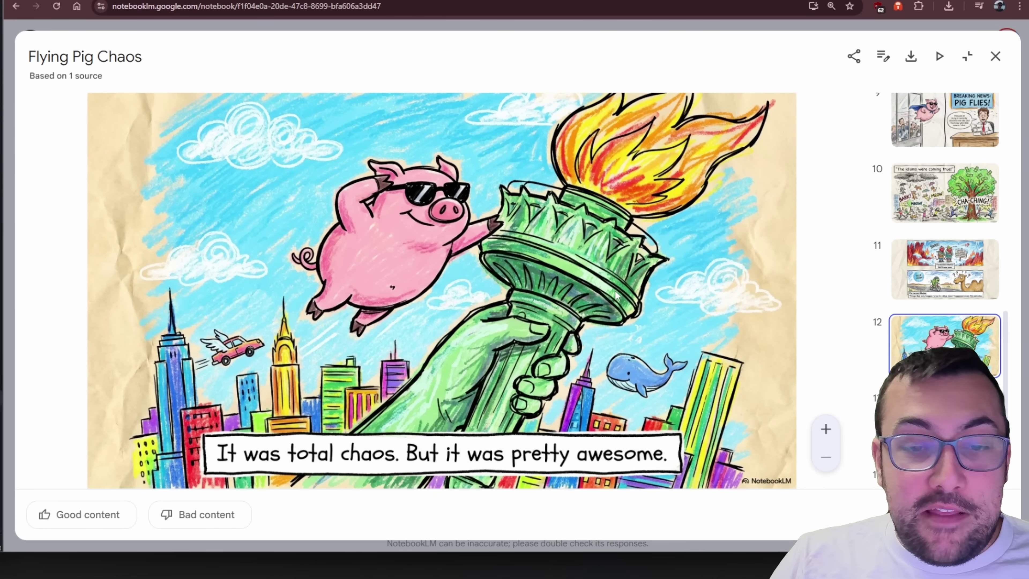
pyautogui.scroll(-3, 943, 283)
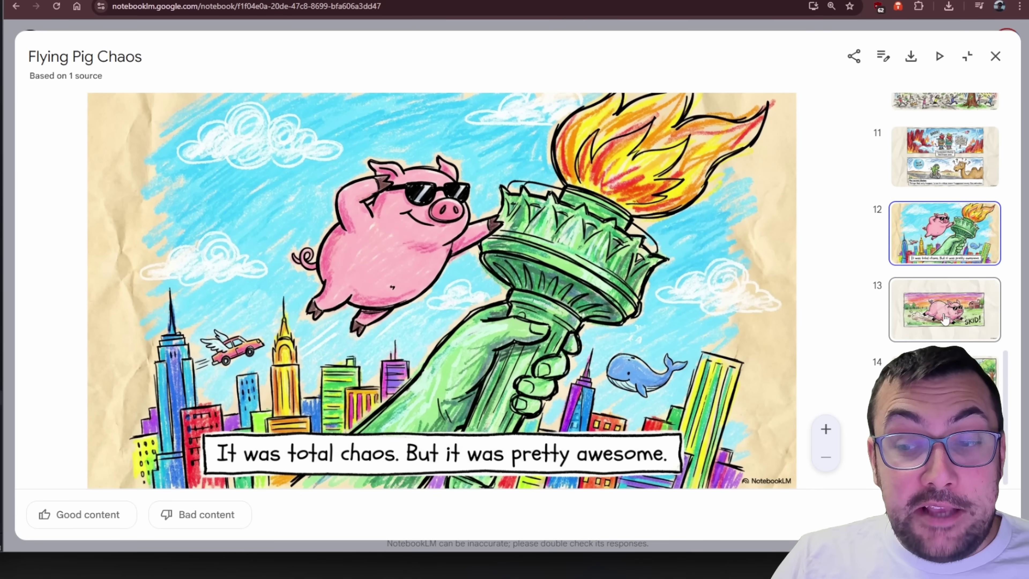
pyautogui.click(944, 317)
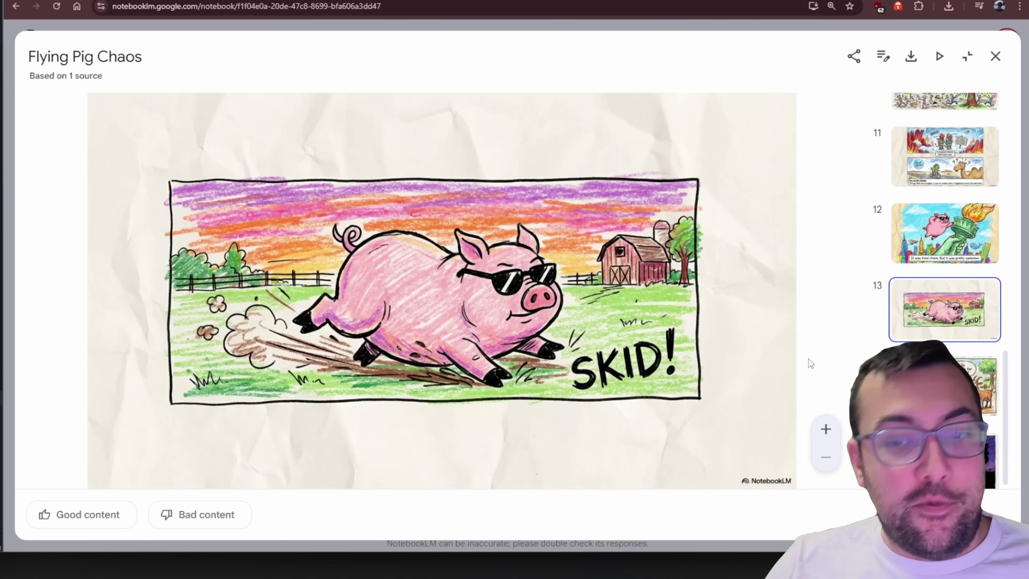
pyautogui.click(946, 367)
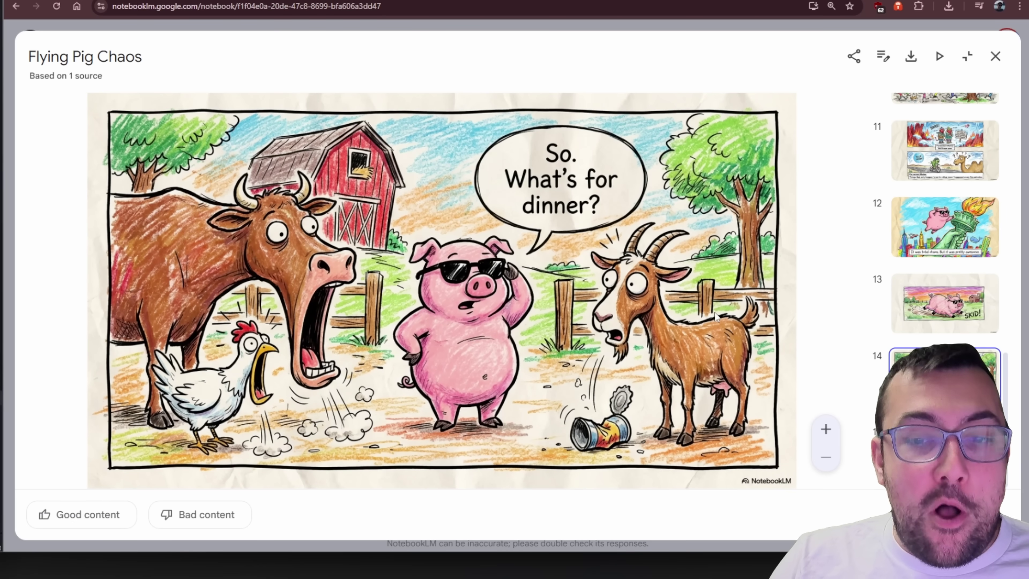
pyautogui.press('Right')
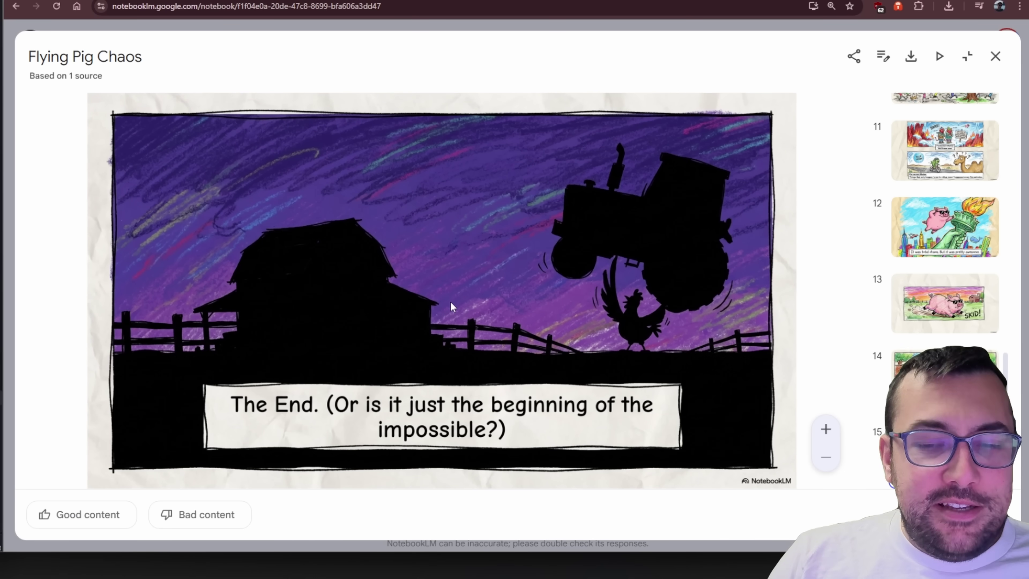
pyautogui.scroll(10, 946, 266)
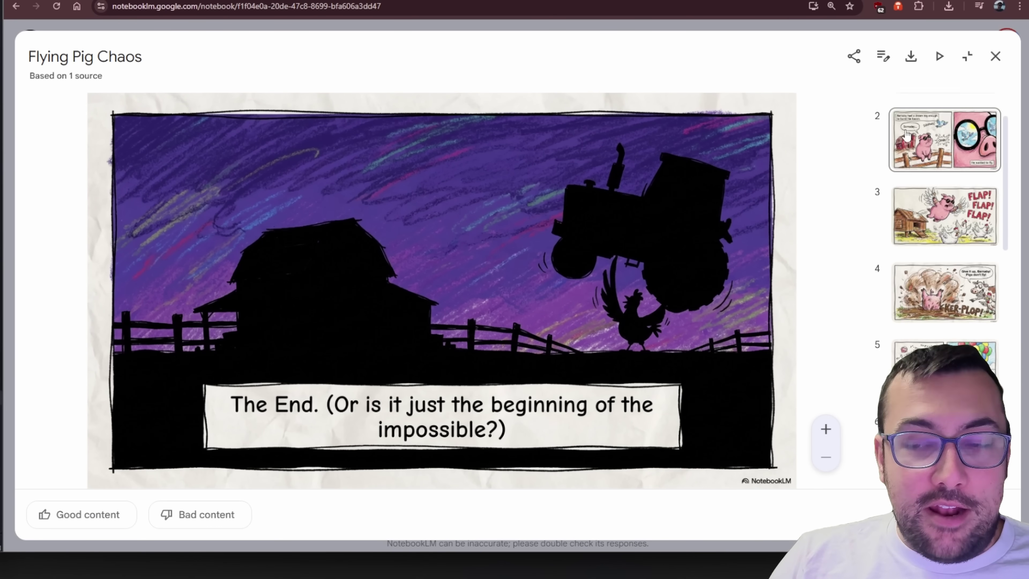
pyautogui.scroll(2, 906, 135)
pyautogui.click(909, 146)
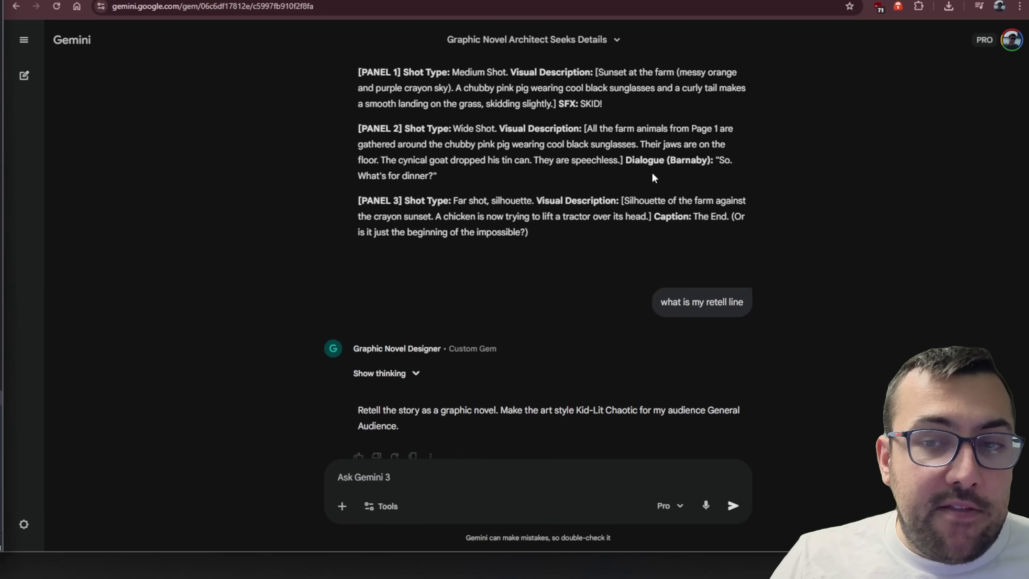
# Switch to the Gemini chat and review the end of the script and the retell line request, leaving the request unedited
pyautogui.scroll(1, 522, 128)
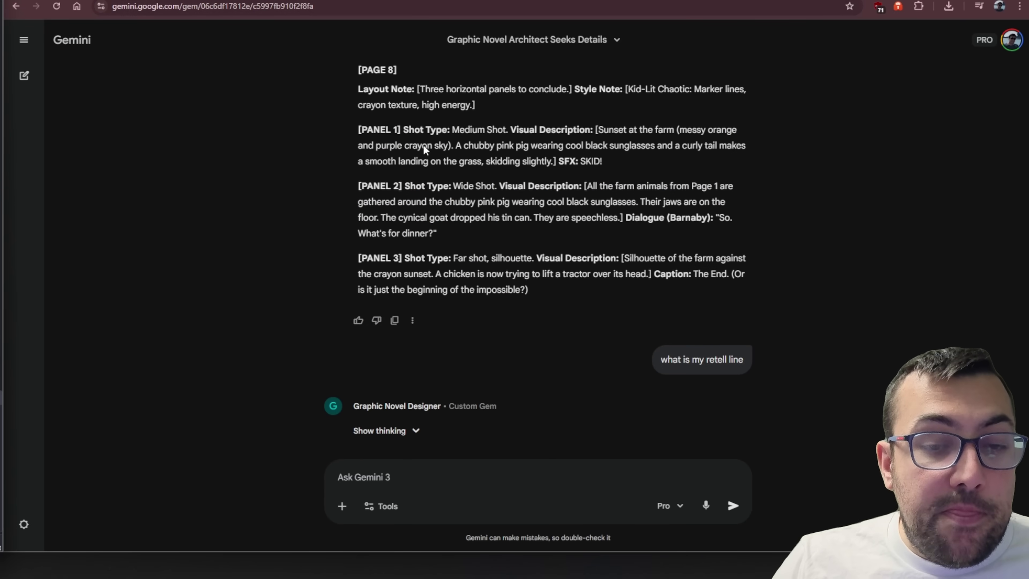
pyautogui.scroll(5, 470, 267)
pyautogui.scroll(-6, 470, 266)
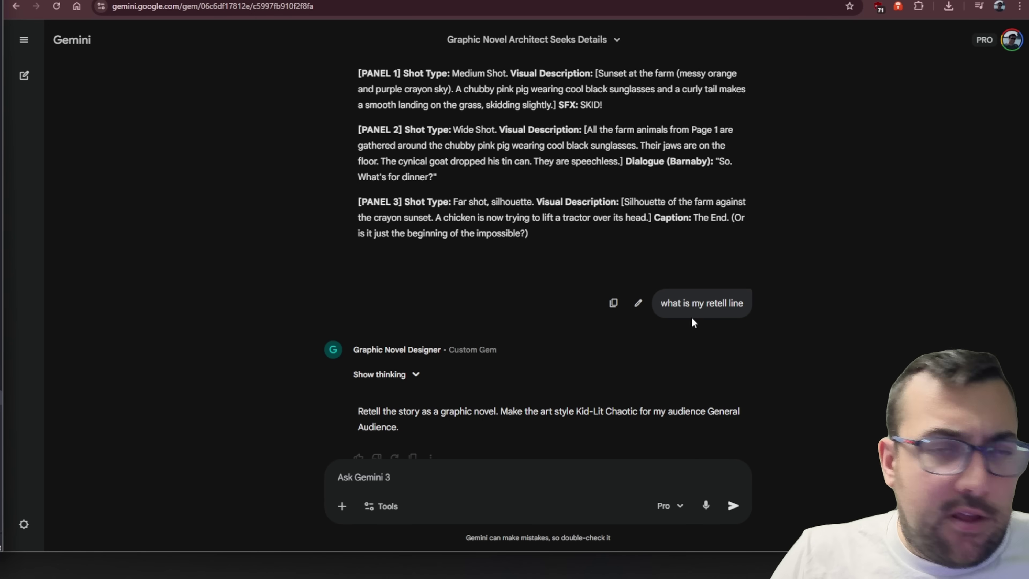
pyautogui.click(638, 303)
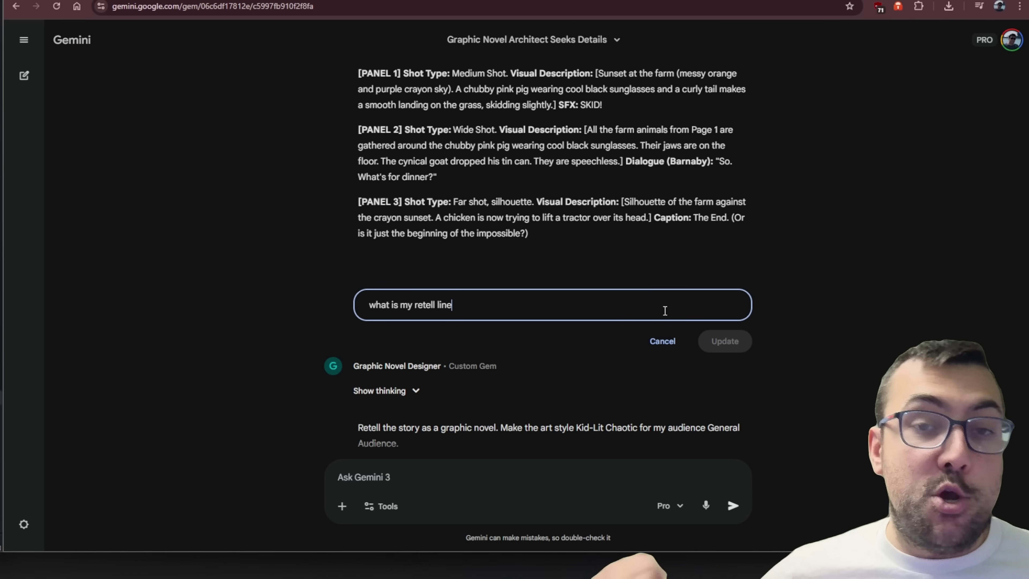
pyautogui.click(671, 349)
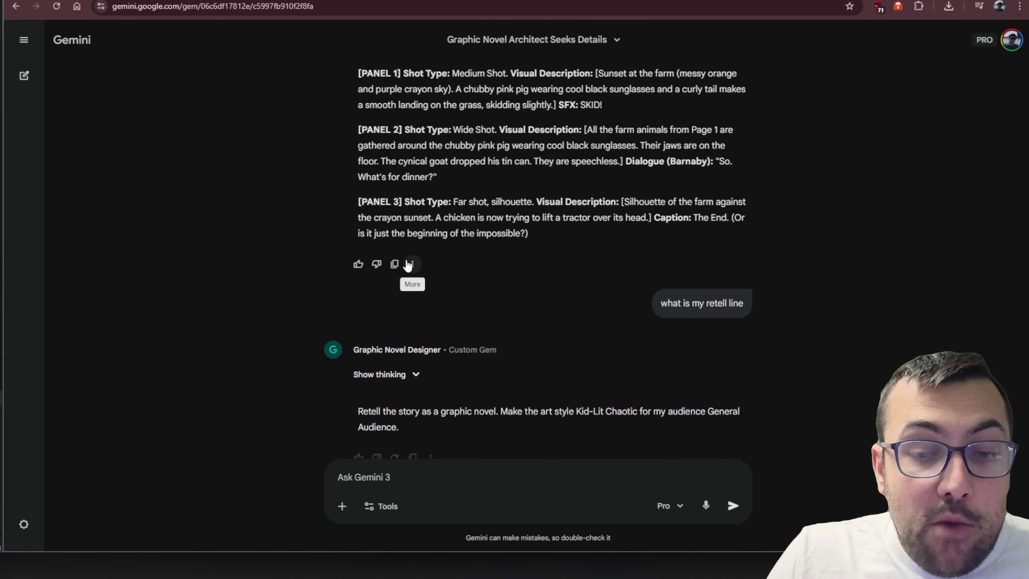
# Export the Gem's graphic novel script reply to Google Docs and open the created document
pyautogui.click(409, 264)
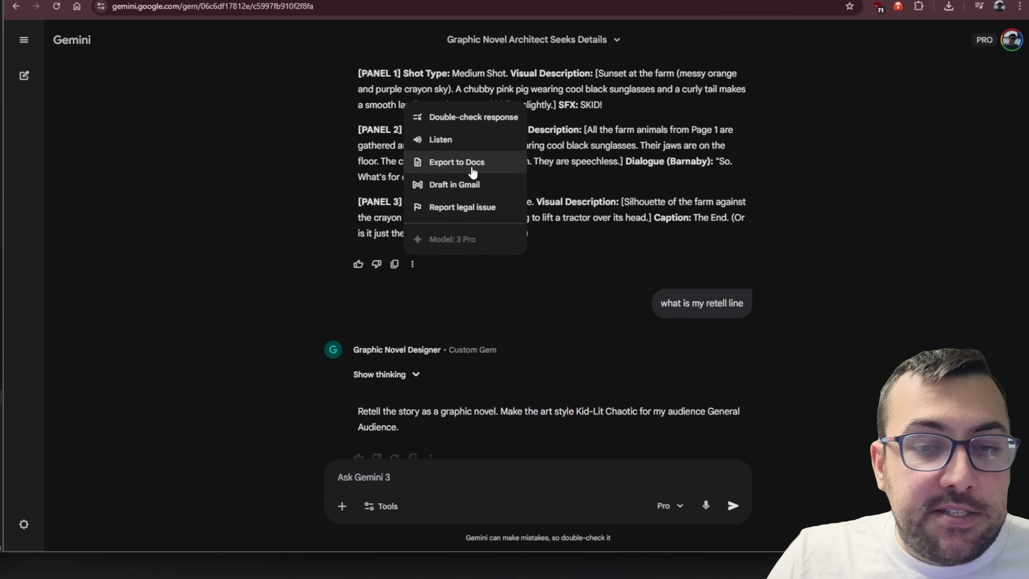
pyautogui.click(472, 170)
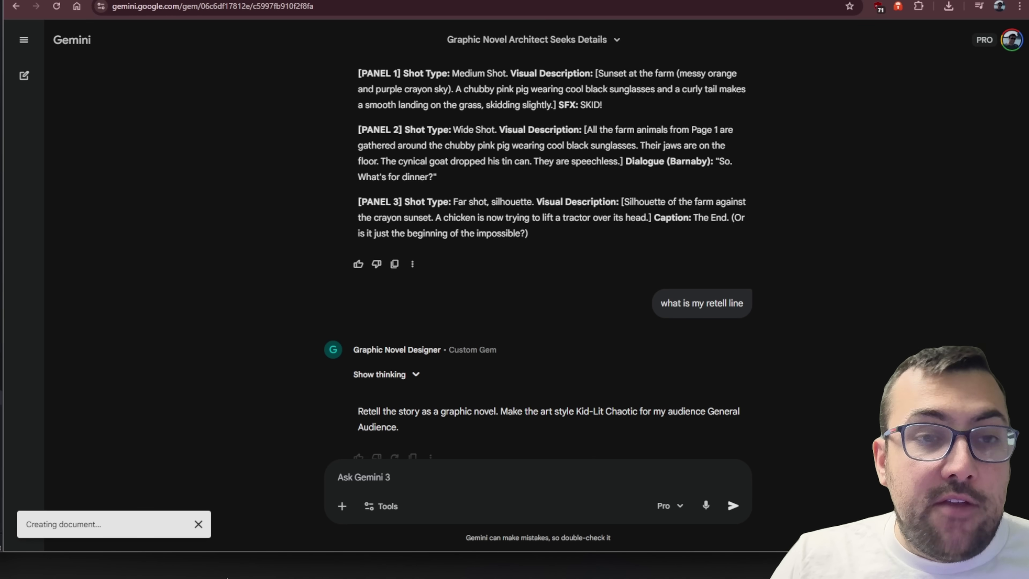
pyautogui.click(164, 524)
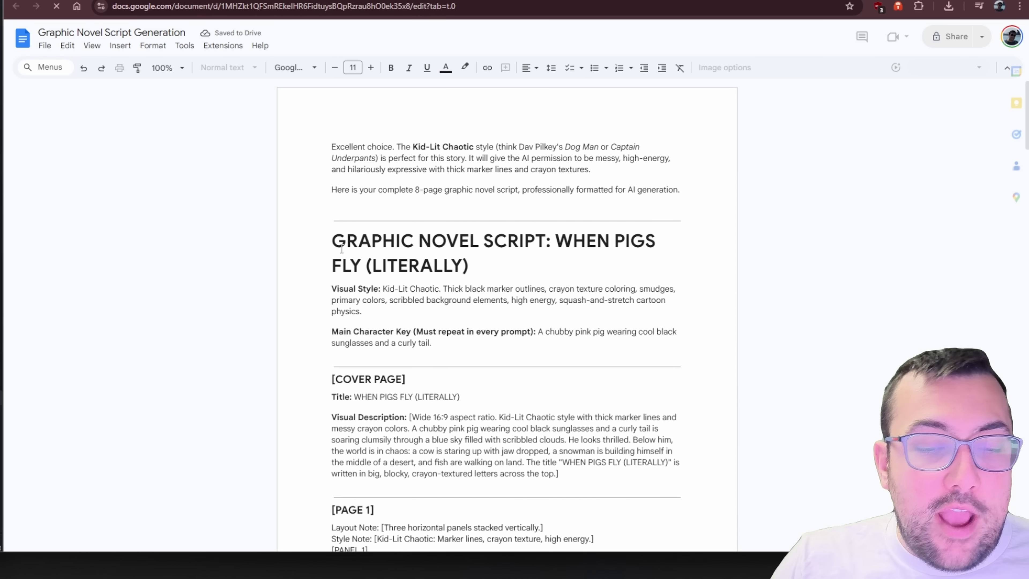
# Delete the introductory text above the "GRAPHIC NOVEL SCRIPT" title and check the rest of the document through to its end
pyautogui.keyDown('shift'); pyautogui.click(328, 239); pyautogui.keyUp('shift')
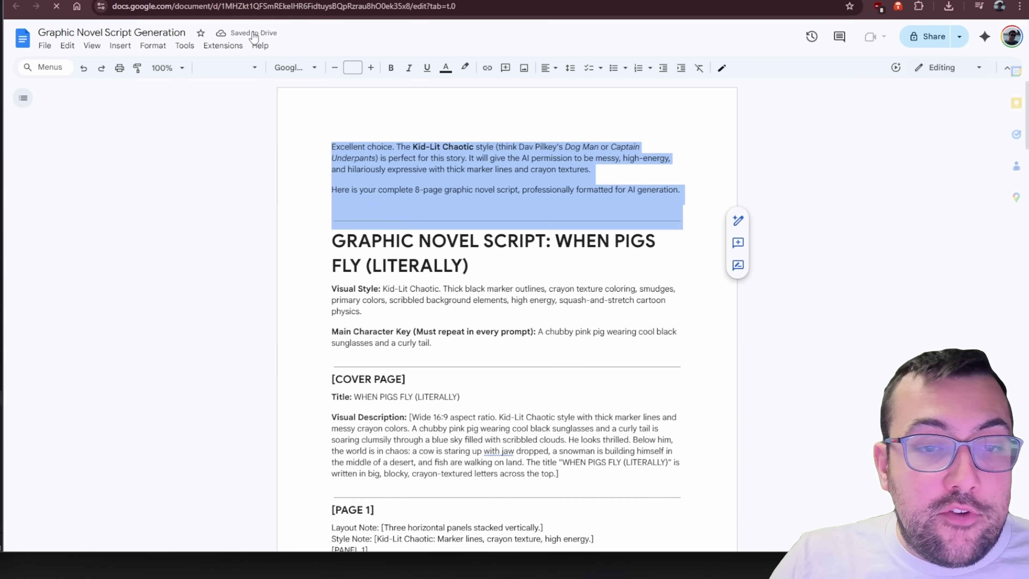
pyautogui.press('BackSpace')
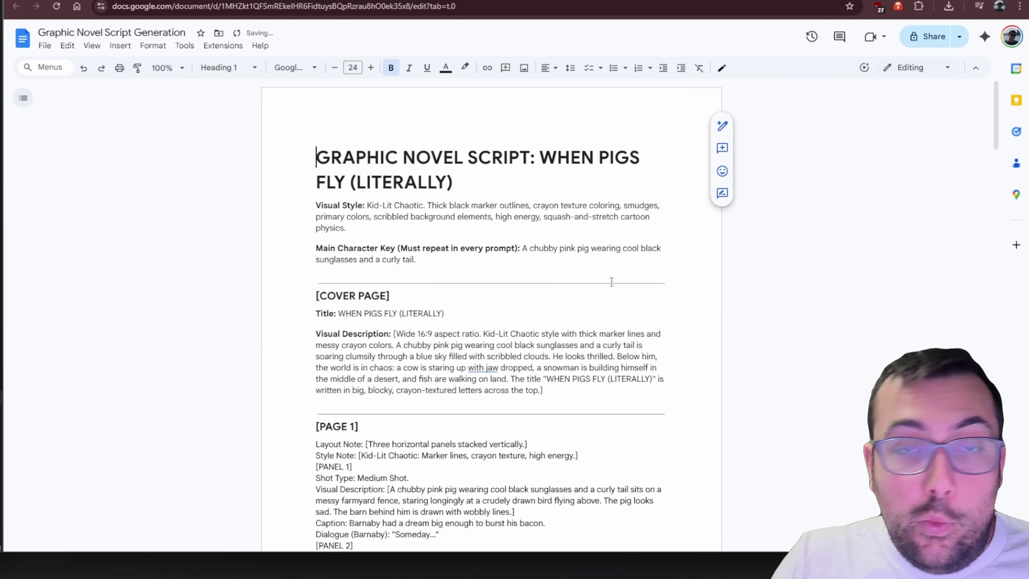
pyautogui.scroll(-20, 612, 281)
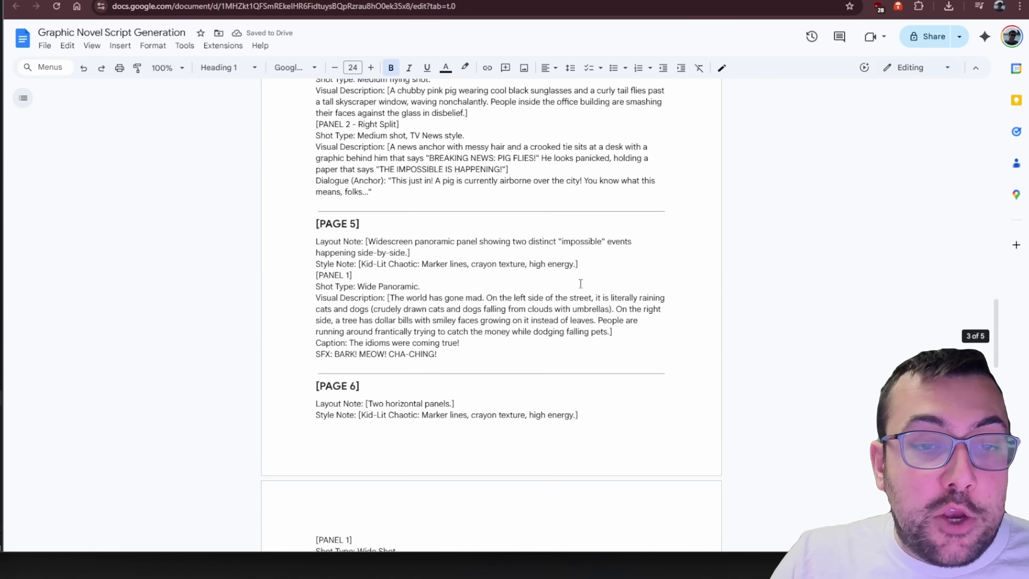
pyautogui.scroll(-20, 580, 283)
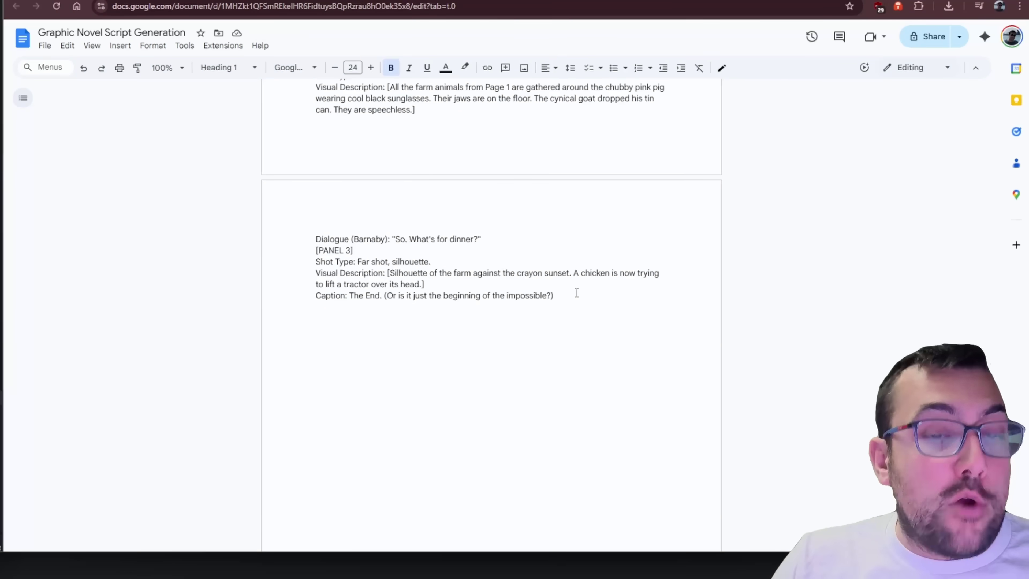
pyautogui.scroll(20, 577, 292)
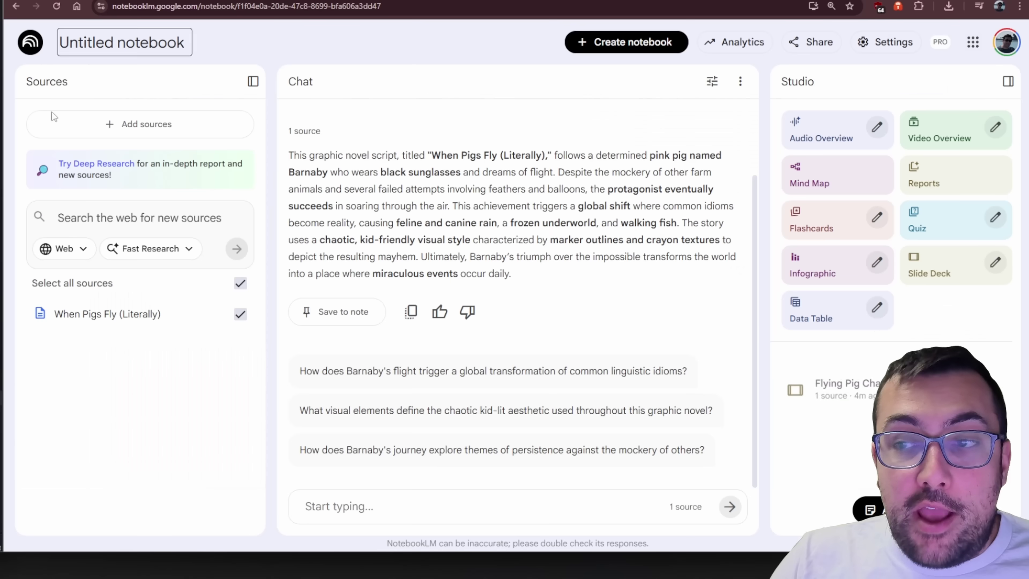
# Return to NotebookLM, close the slide deck and view the options for adding a source to the notebook
pyautogui.click(995, 57)
pyautogui.click(142, 125)
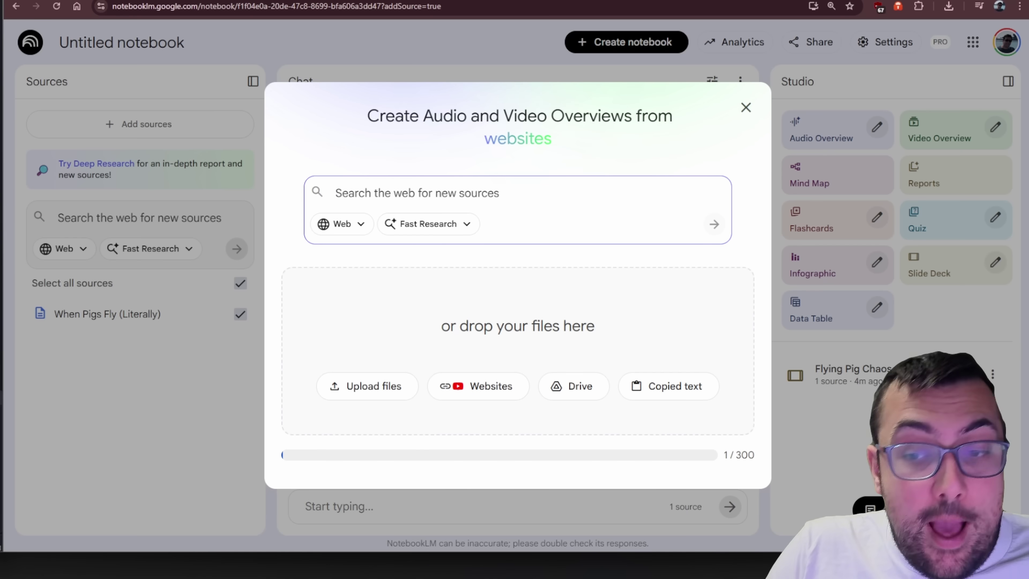
pyautogui.press('Escape')
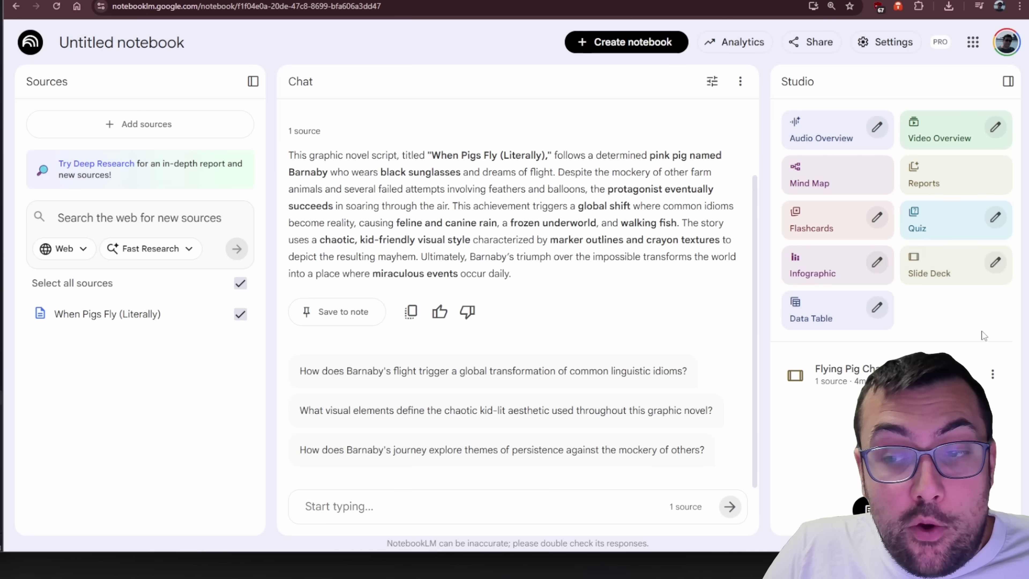